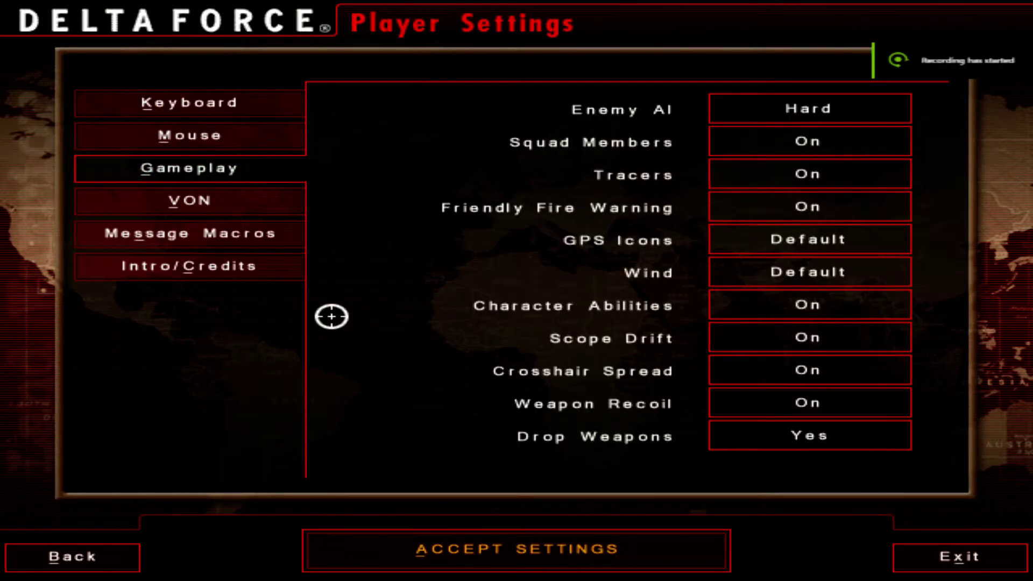
# Confirm the gameplay settings and open the Operation Crossed Swords briefing from Quick Missions.
pyautogui.click(525, 571)
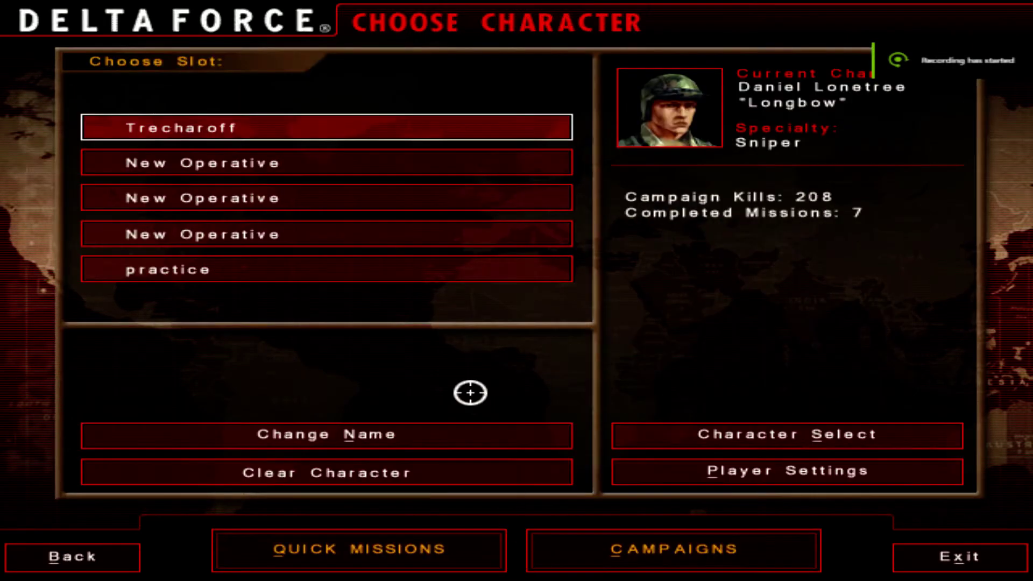
pyautogui.click(388, 555)
pyautogui.click(516, 535)
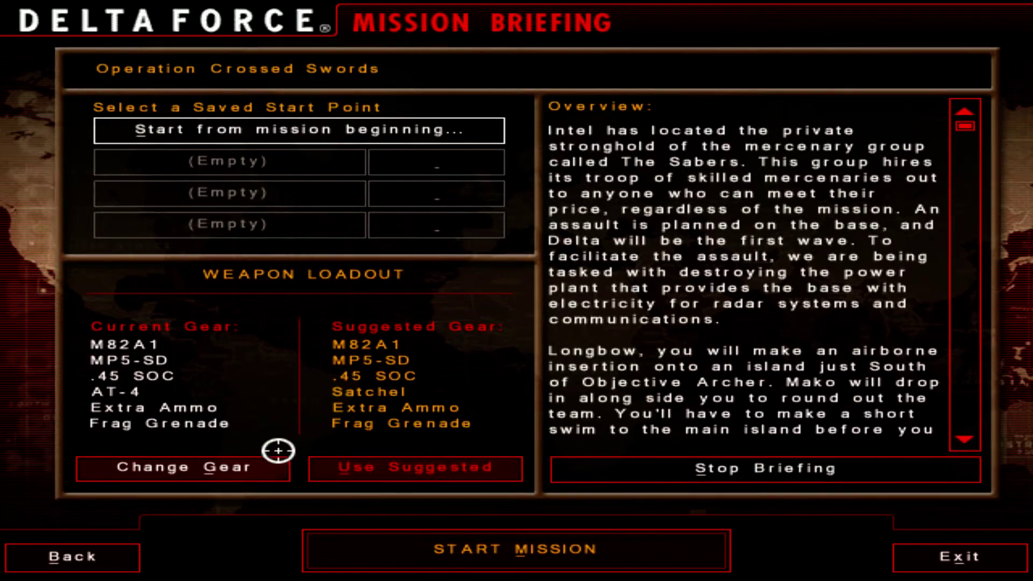
# Swap the AT-4 for a Satchel Charge, keep Extra Ammo, and start the spoken briefing.
pyautogui.click(186, 467)
pyautogui.click(923, 428)
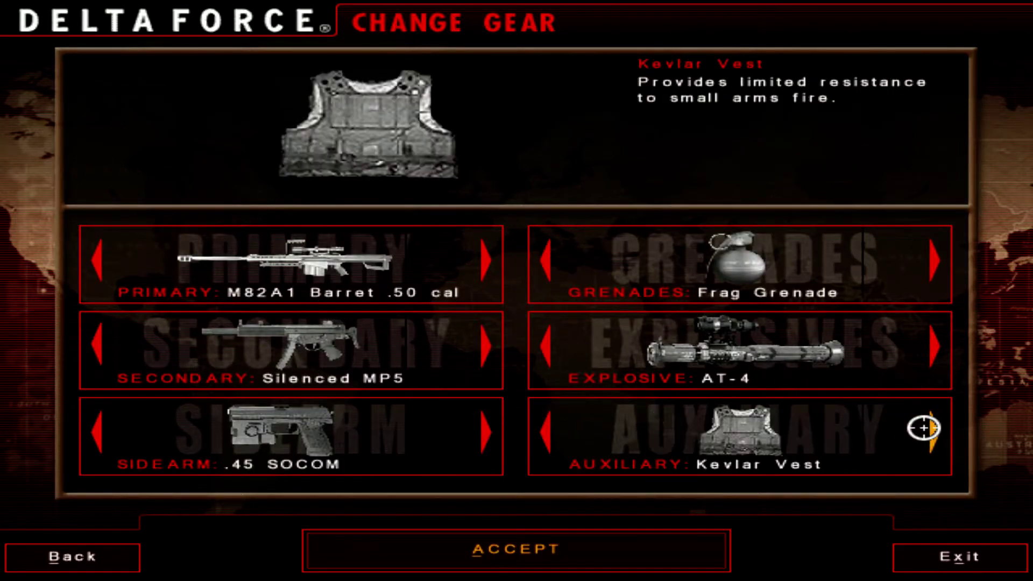
pyautogui.click(542, 425)
pyautogui.click(930, 347)
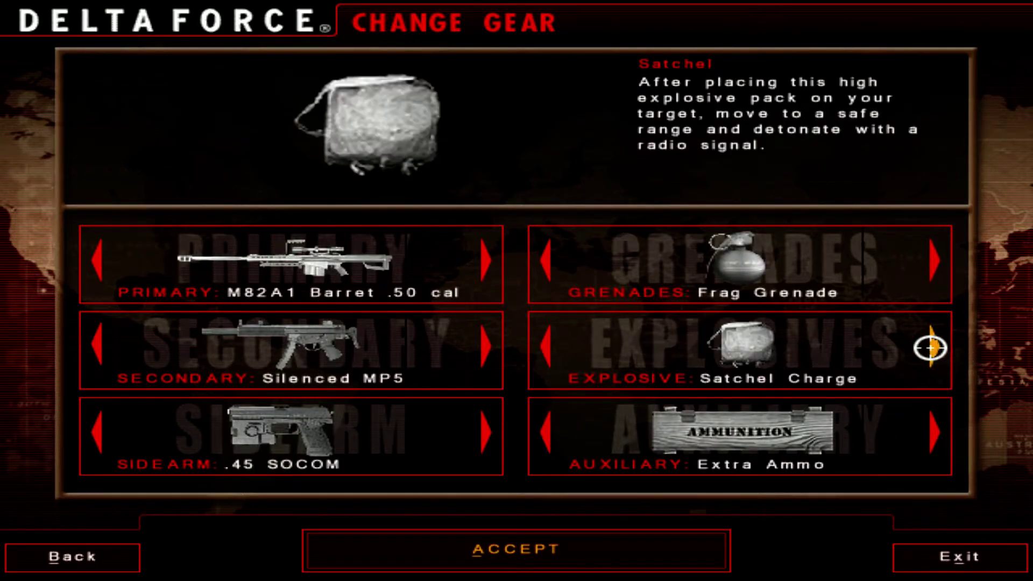
pyautogui.click(333, 543)
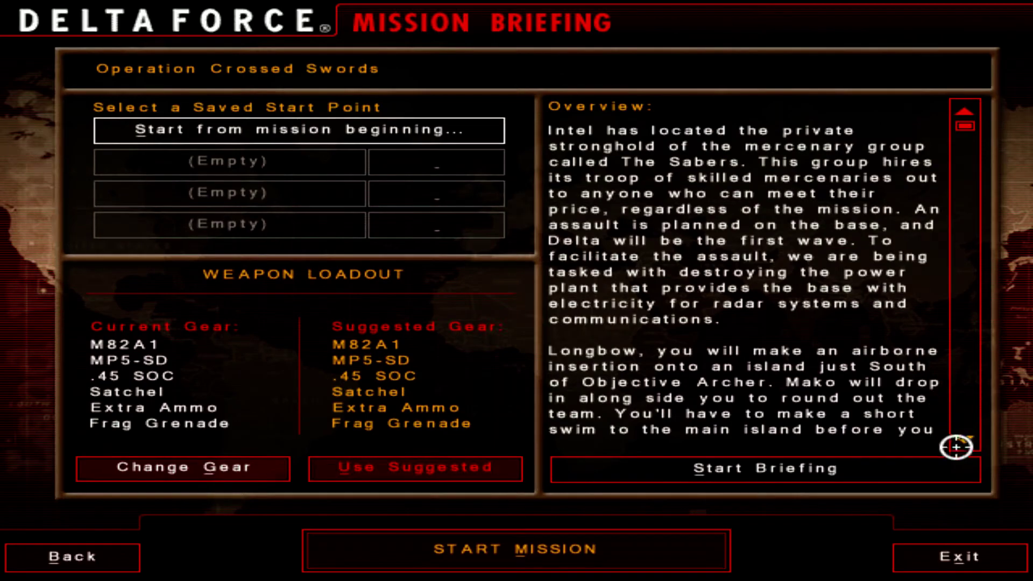
pyautogui.click(959, 460)
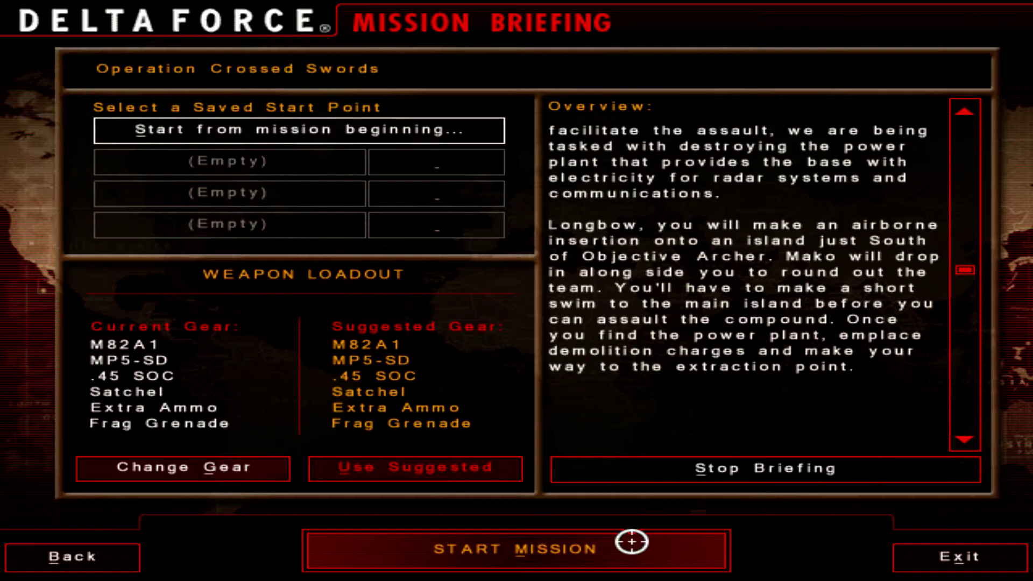
# Launch Operation Crossed Swords once the briefing has finished.
pyautogui.click(632, 542)
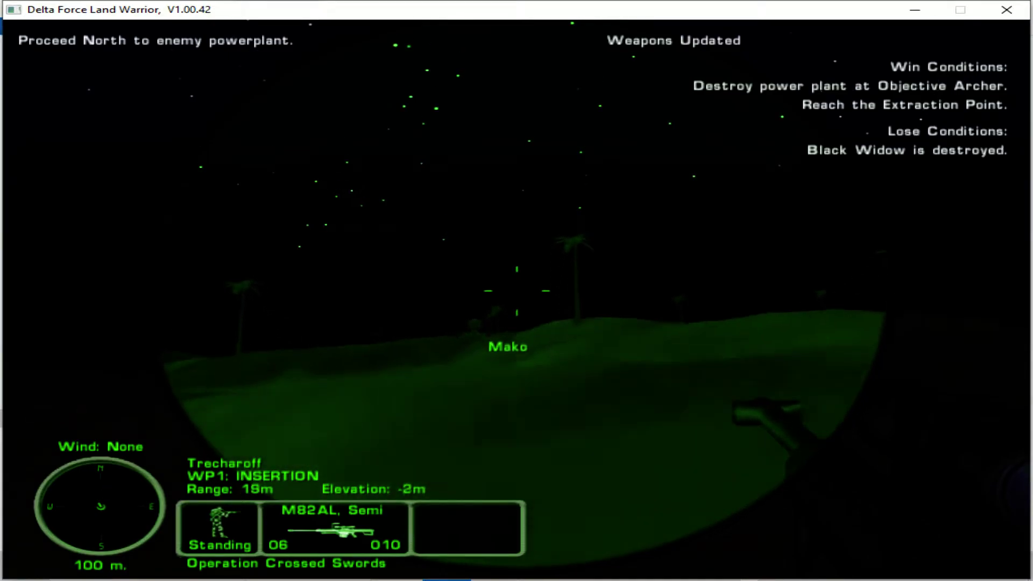
# Check the tactical map, then walk north toward the power plant, glancing through the 14x scope.
pyautogui.press('m')
pyautogui.press('m')
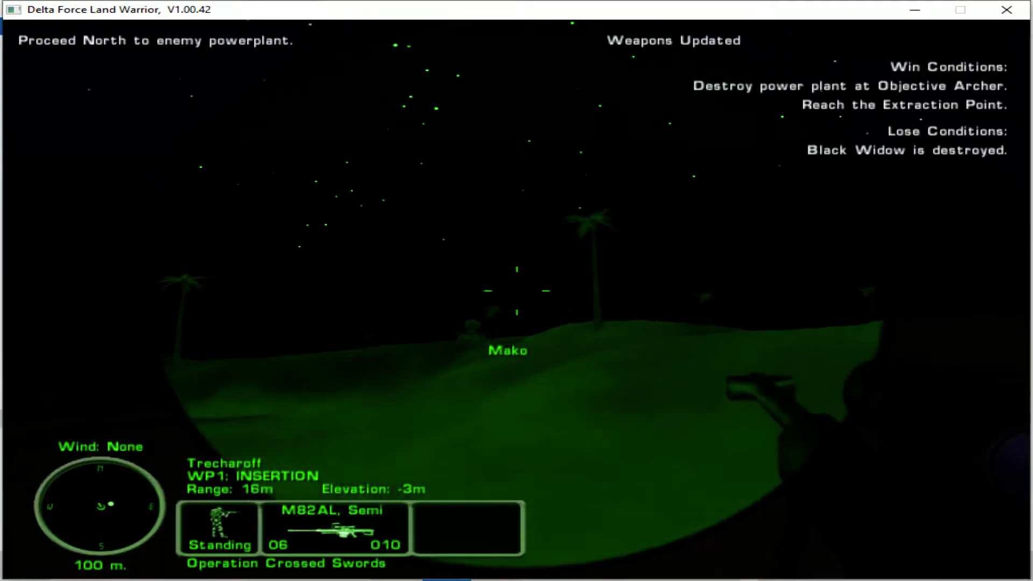
pyautogui.press('m')
pyautogui.press('m')
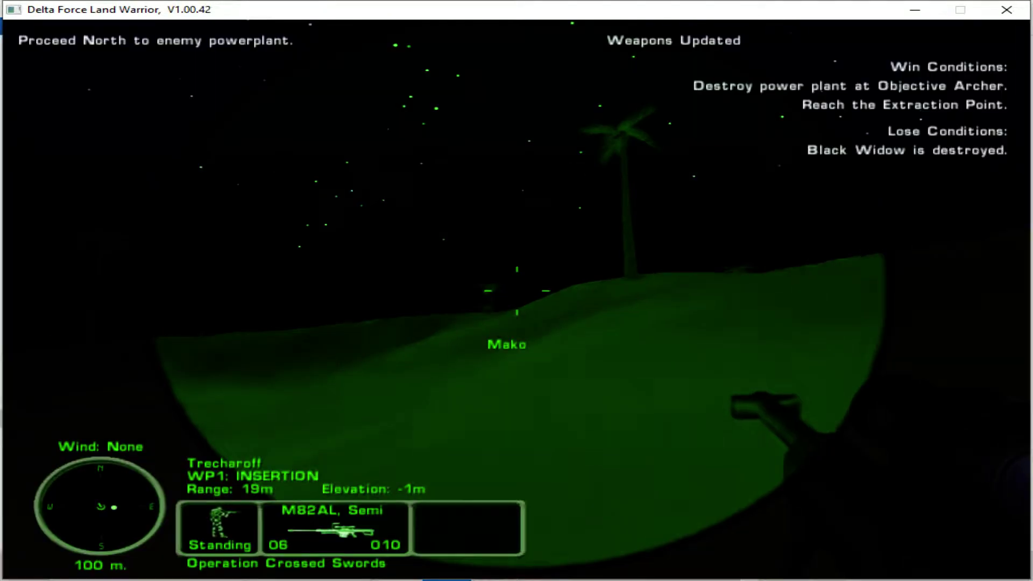
pyautogui.press('w')
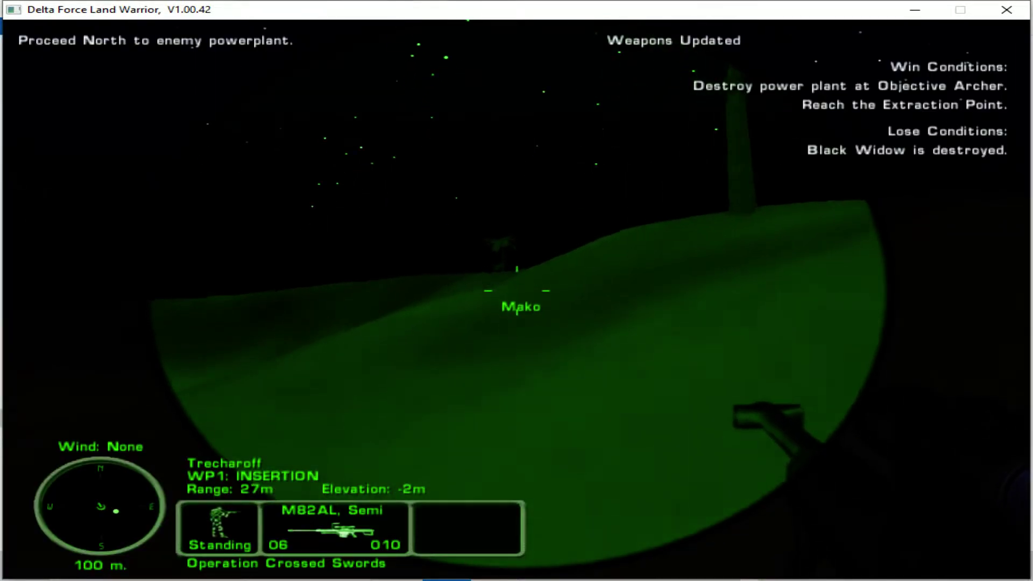
pyautogui.press('w')
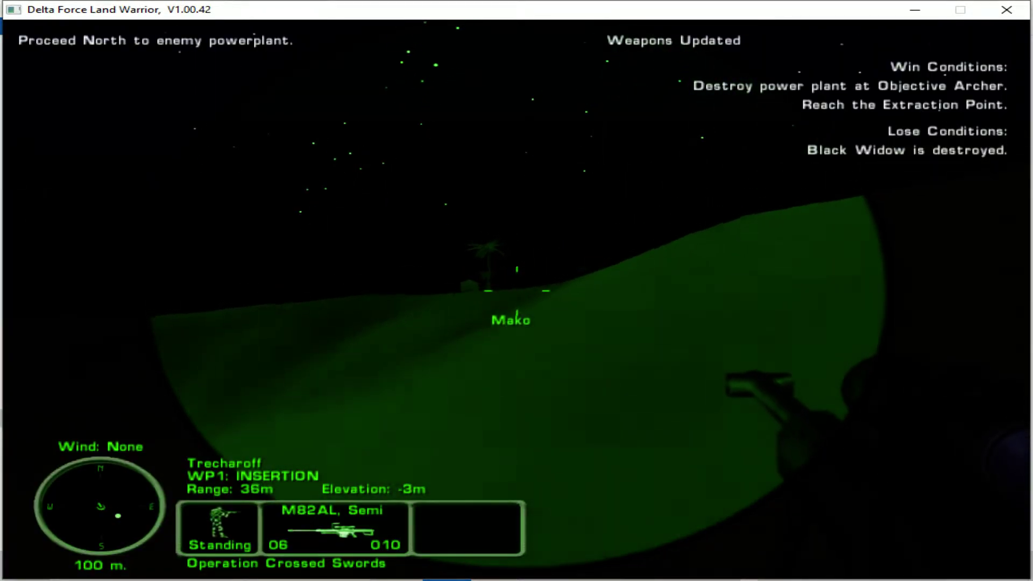
pyautogui.press('w')
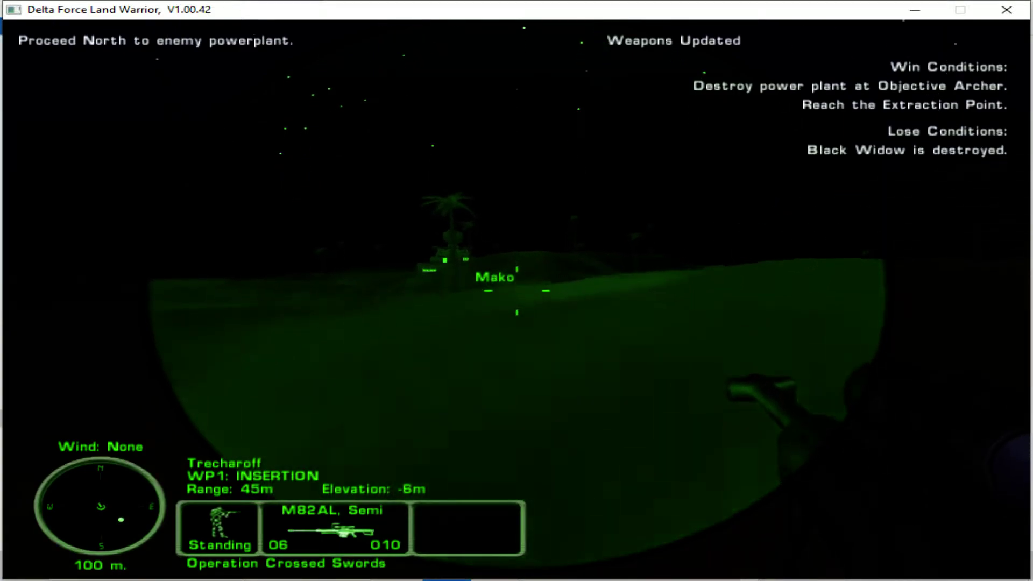
pyautogui.press('z')
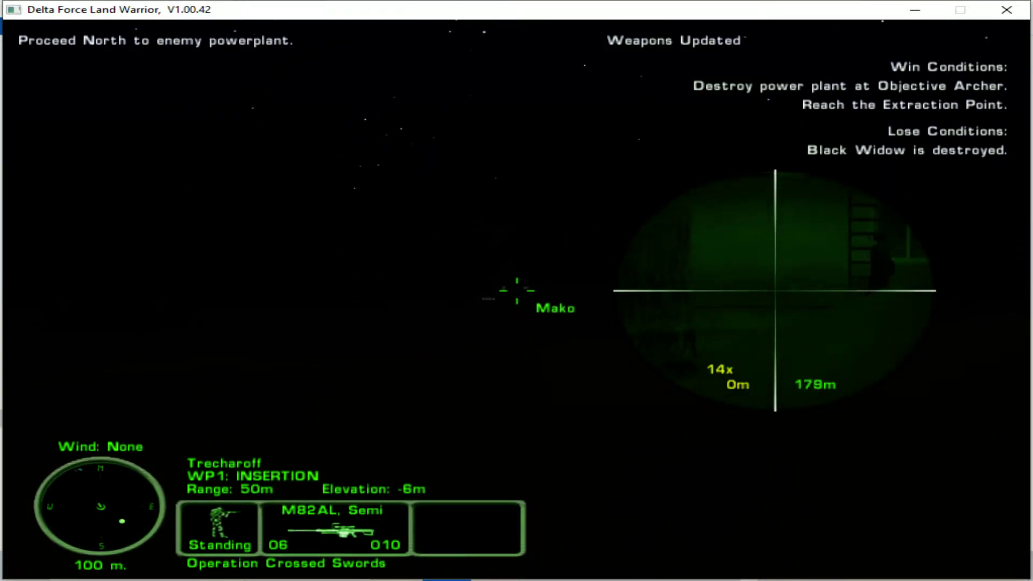
pyautogui.press('z')
pyautogui.press('w')
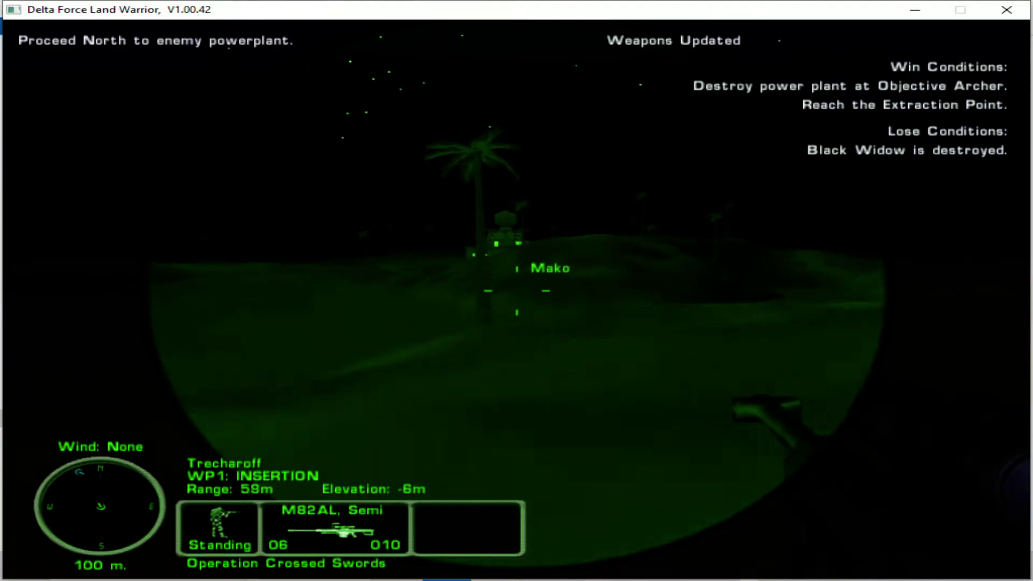
pyautogui.press('w')
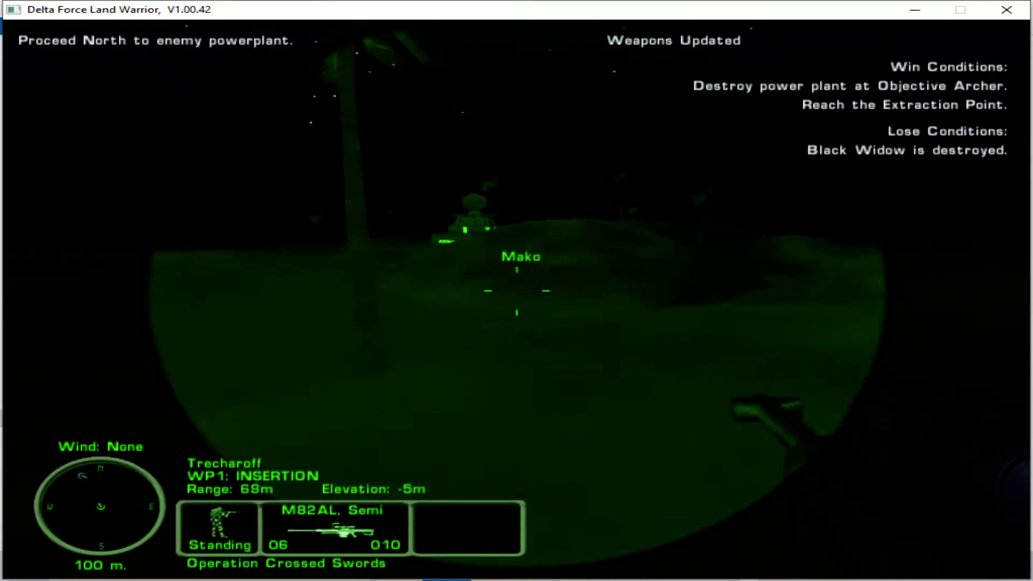
pyautogui.press('w')
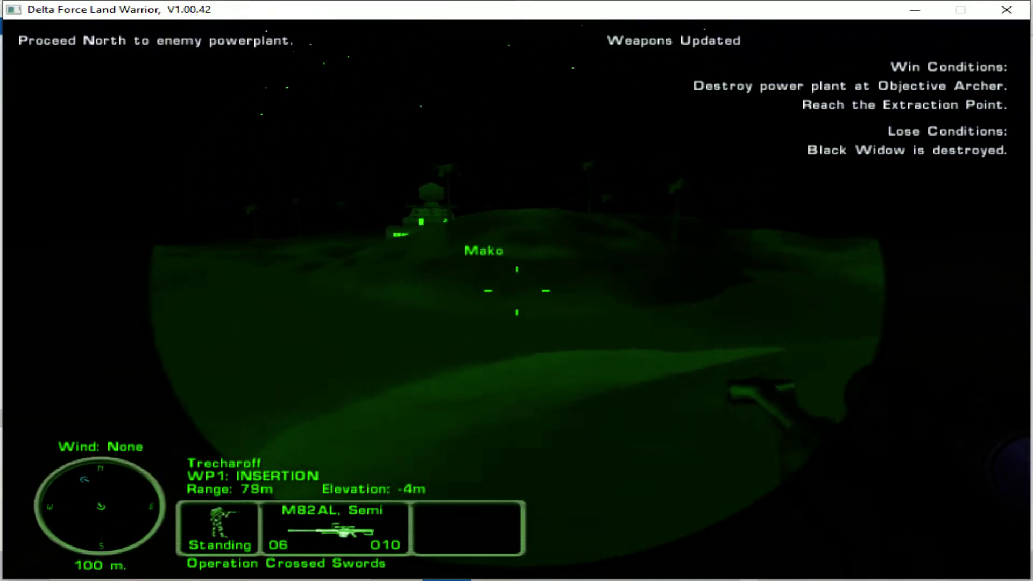
pyautogui.press('w')
pyautogui.press('w')
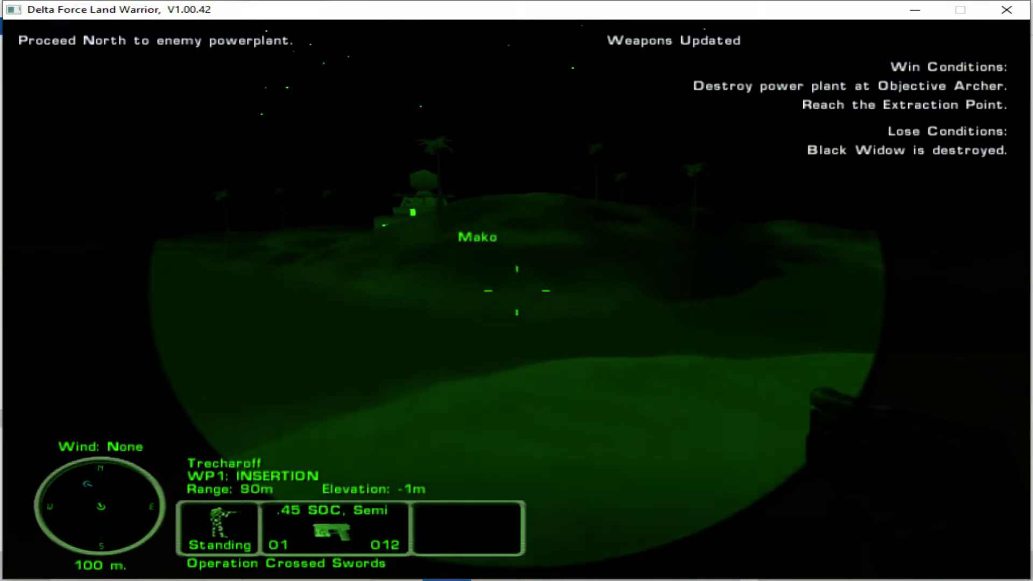
# Climb the slope toward the ridge, switching from the M82A1 to the MP5 and checking the map.
pyautogui.press('1')
pyautogui.press('m')
pyautogui.press('m')
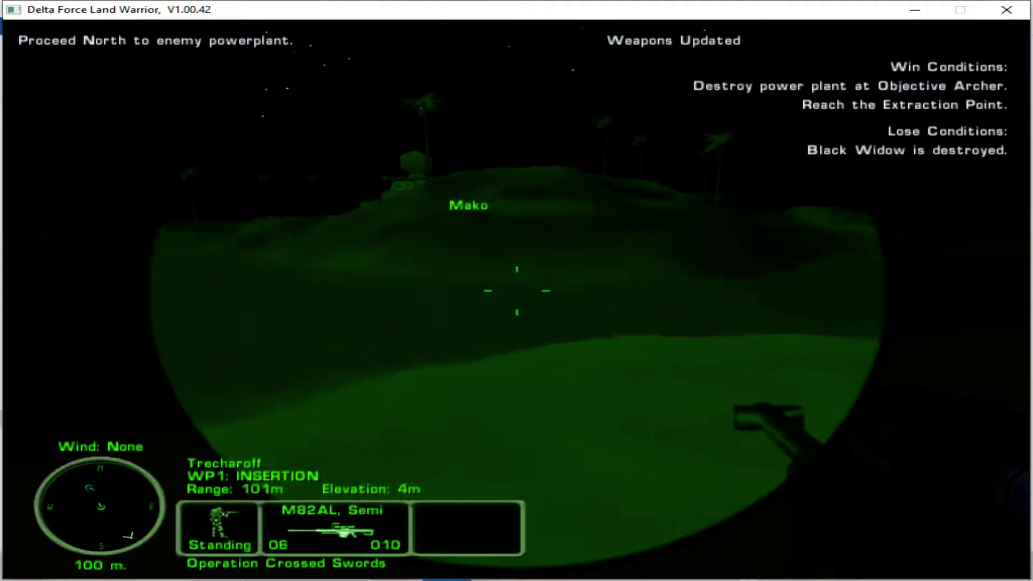
pyautogui.press('w')
pyautogui.press('w')
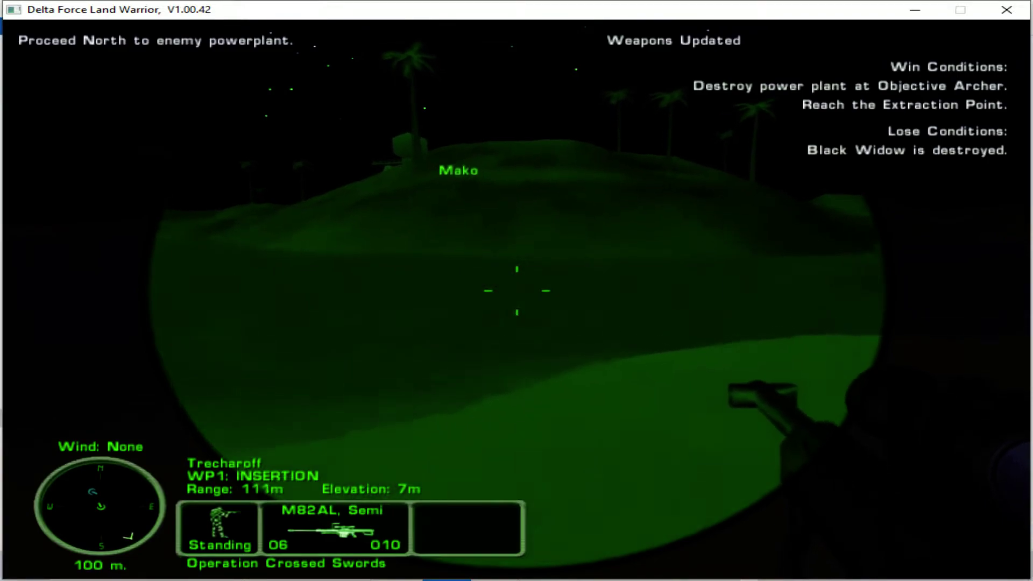
pyautogui.press('w')
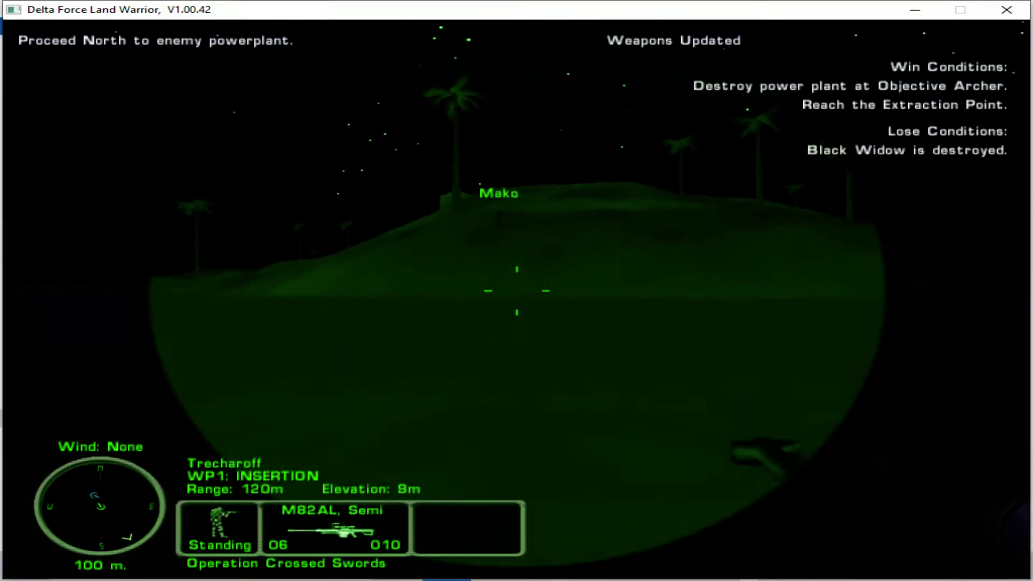
pyautogui.press('w')
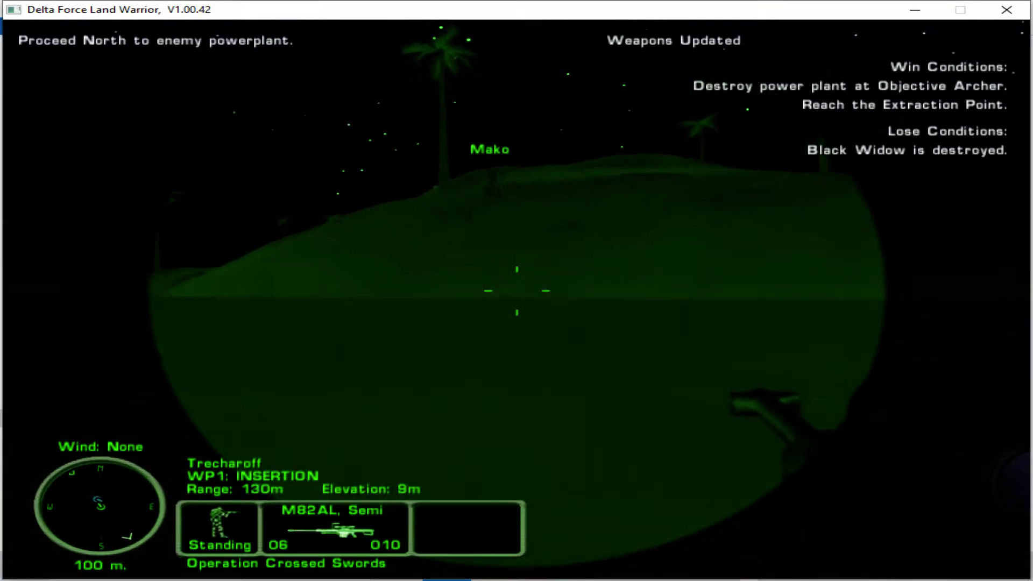
pyautogui.press('3')
pyautogui.press('w')
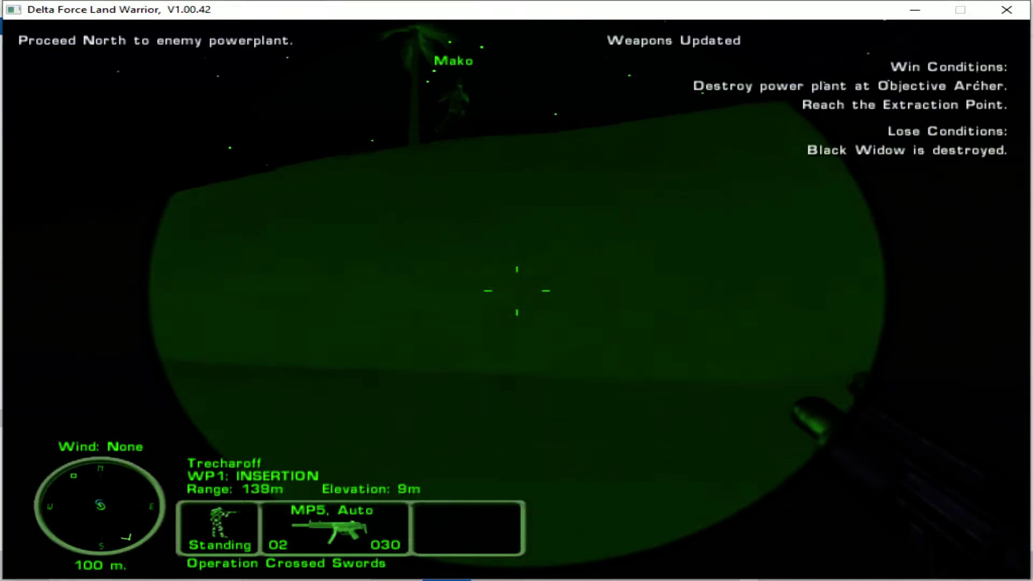
pyautogui.press('m')
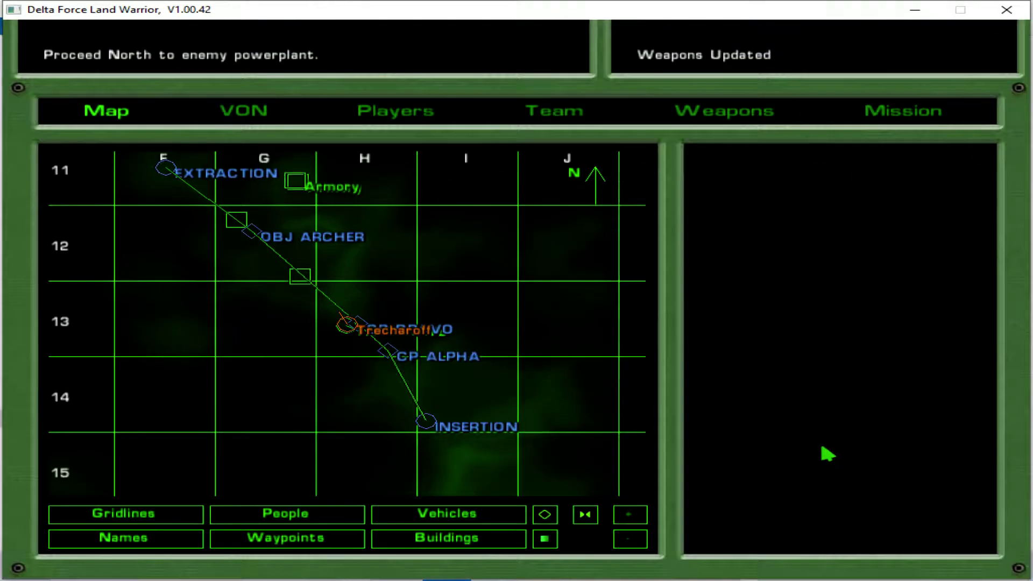
pyautogui.press('m')
pyautogui.press('m')
pyautogui.press('m')
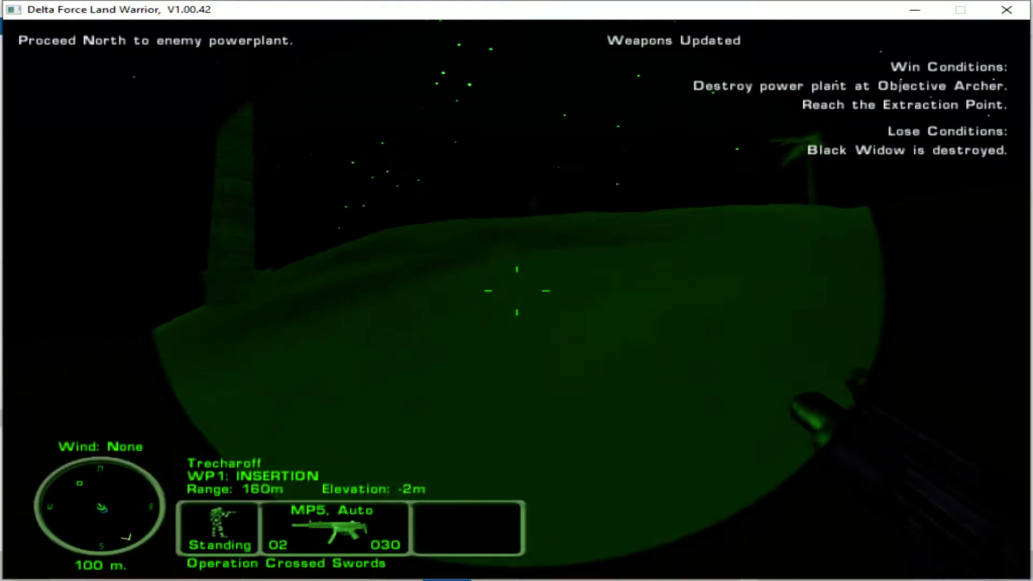
# Climb toward the radar tower and shoot guards with the scoped M82A1 and the MP5.
pyautogui.press('w')
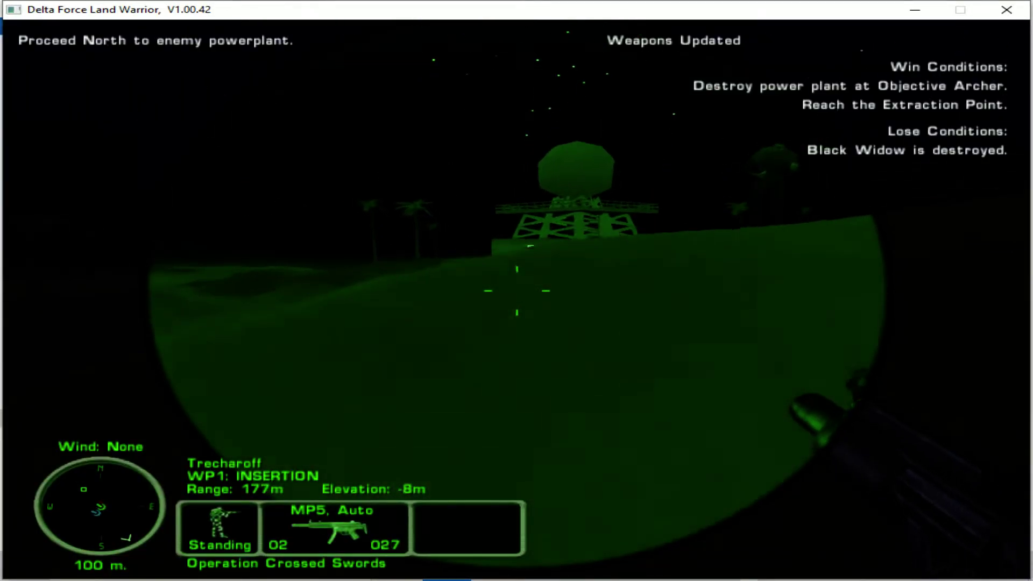
pyautogui.press('3')
pyautogui.press('z')
pyautogui.click(517, 291)
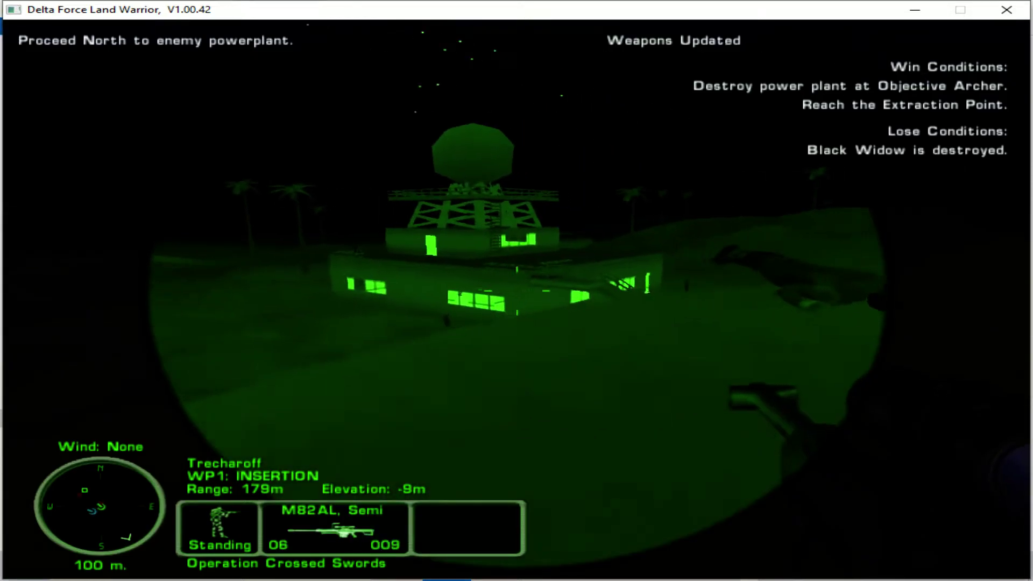
pyautogui.press('2')
pyautogui.click(517, 292)
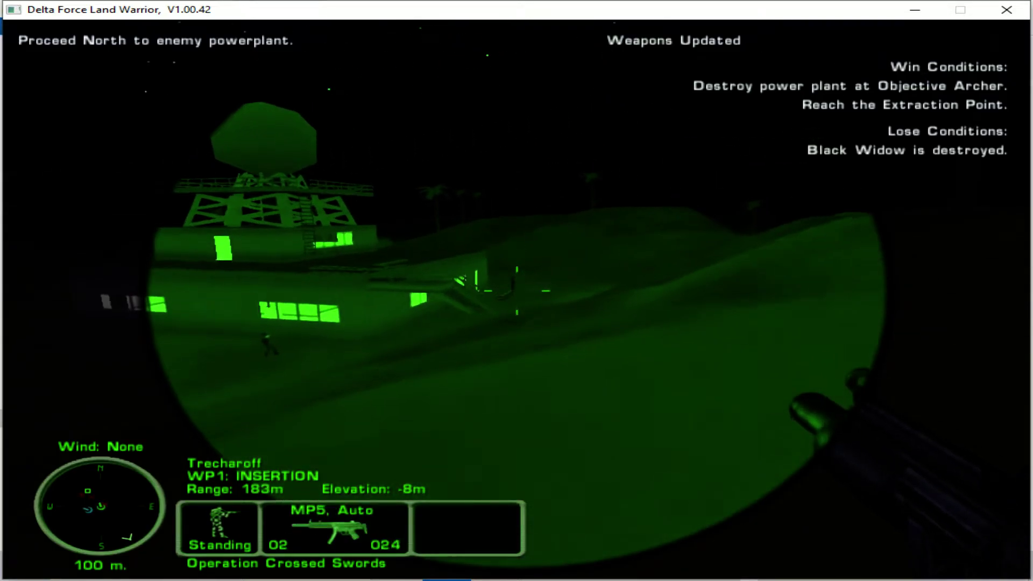
pyautogui.press('3')
pyautogui.press('z')
pyautogui.click(516, 291)
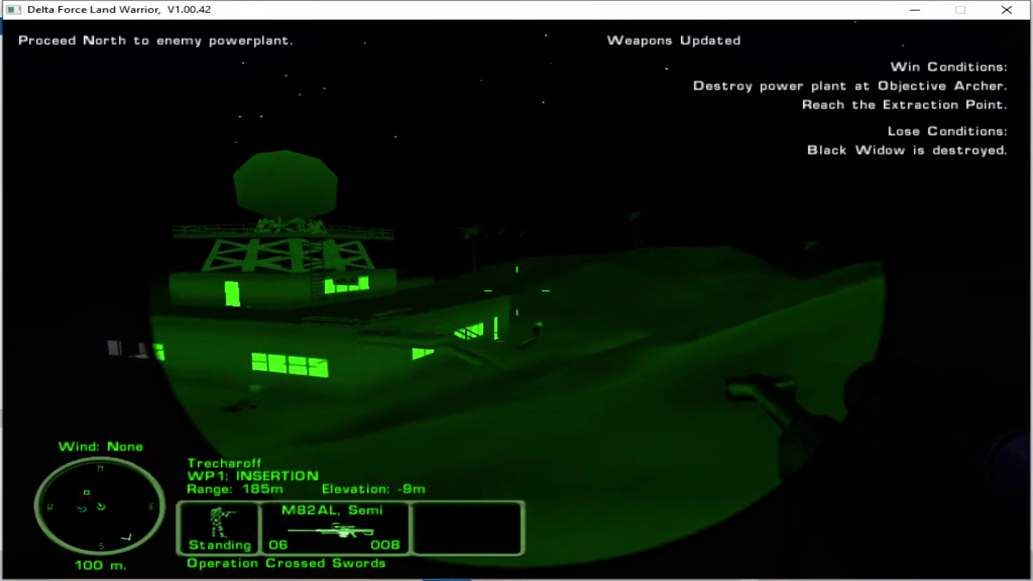
pyautogui.press('z')
pyautogui.press('z')
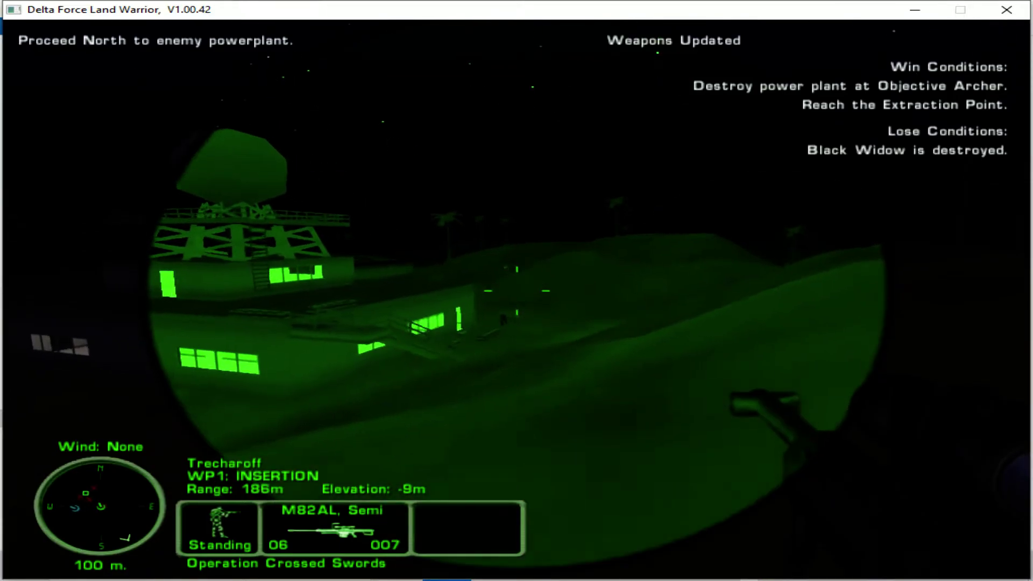
# Move closer to the power plant buildings and fire three more scoped sniper rounds.
pyautogui.press('w')
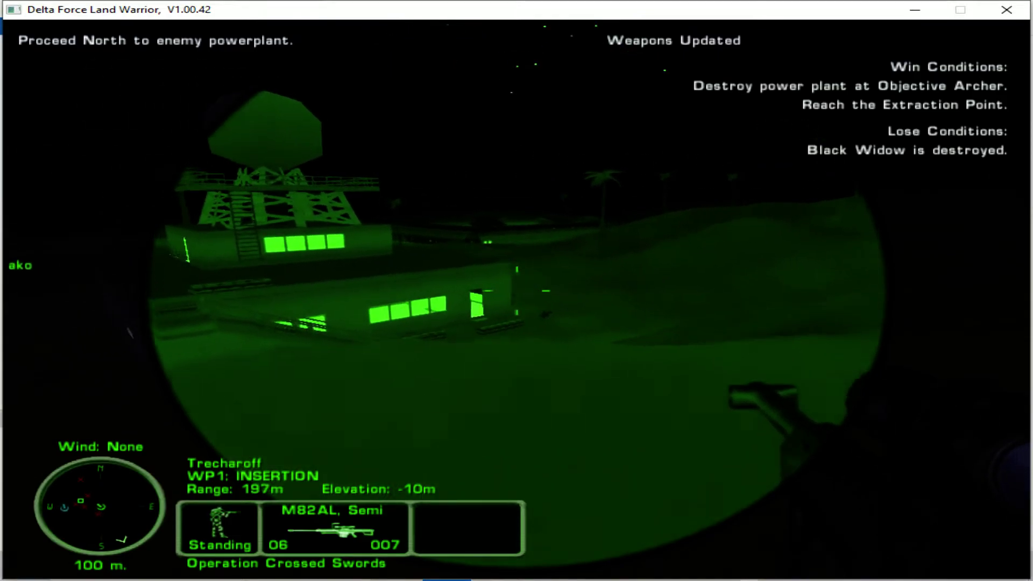
pyautogui.press('z')
pyautogui.click(518, 291)
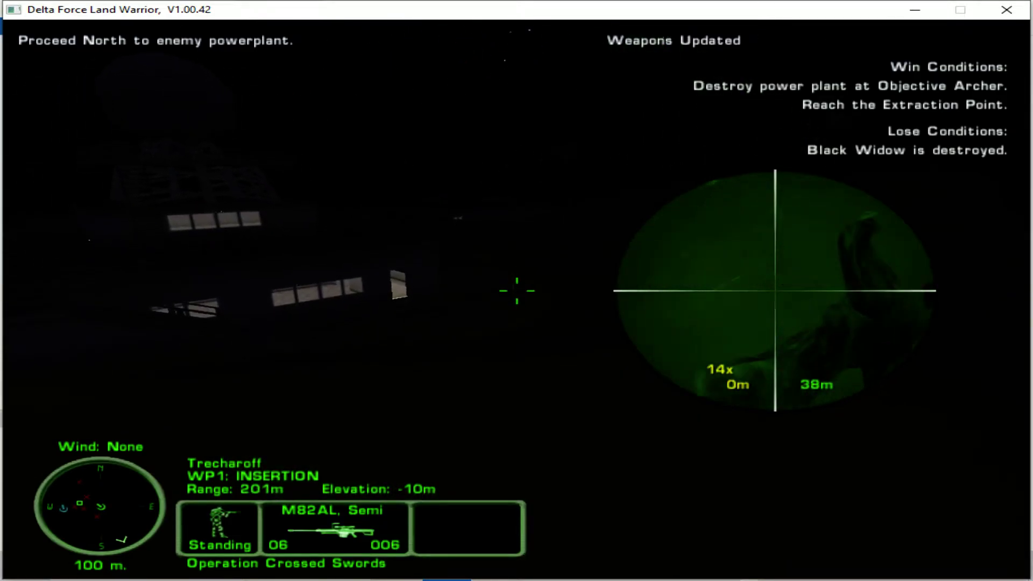
pyautogui.click(516, 291)
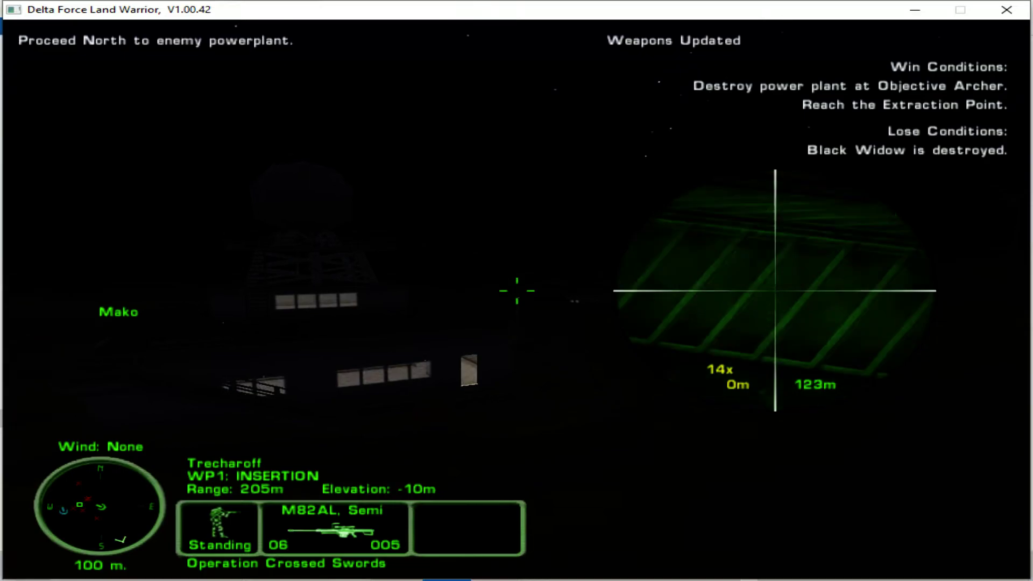
pyautogui.press('z')
pyautogui.press('w')
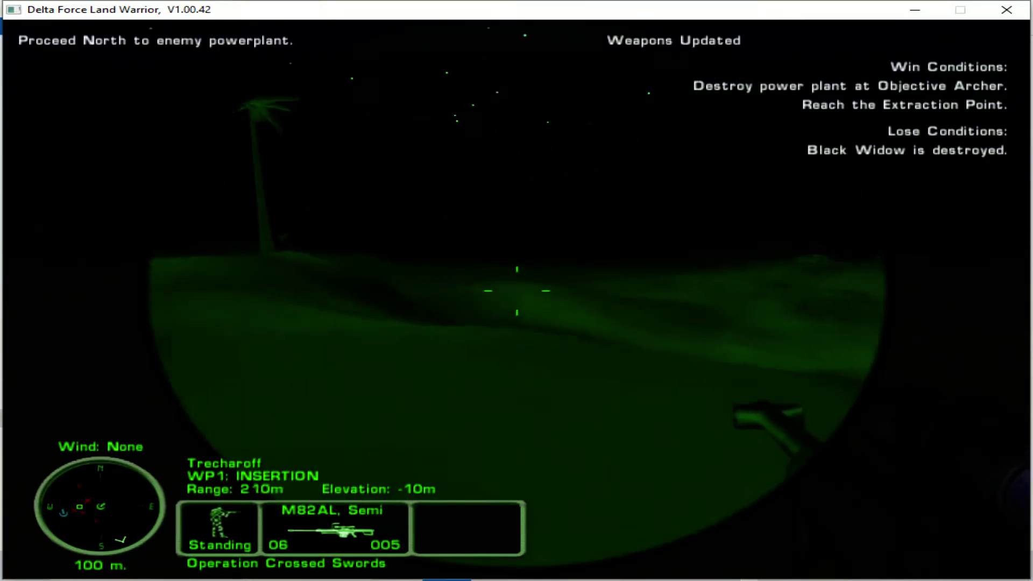
pyautogui.press('z')
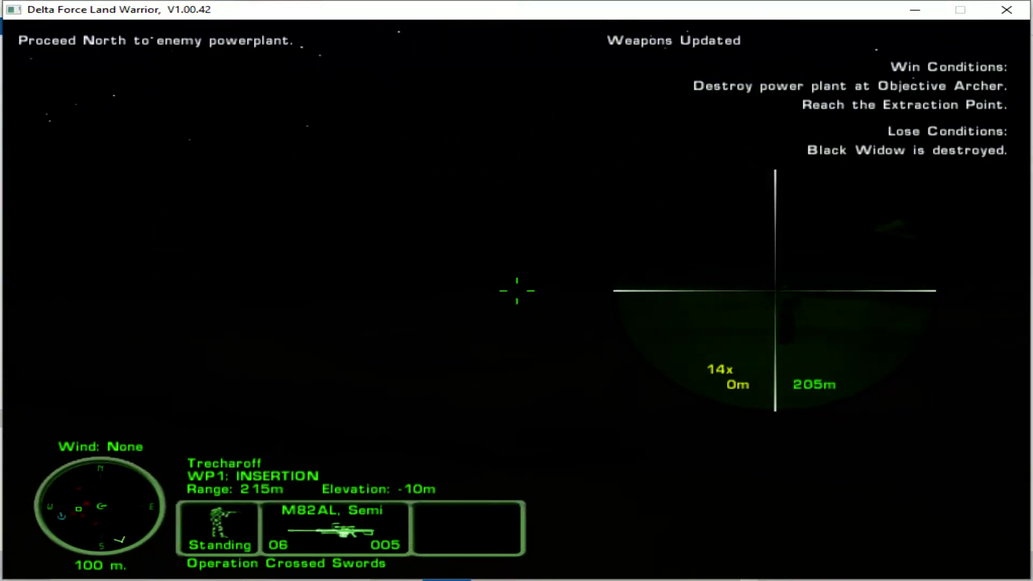
pyautogui.click(517, 291)
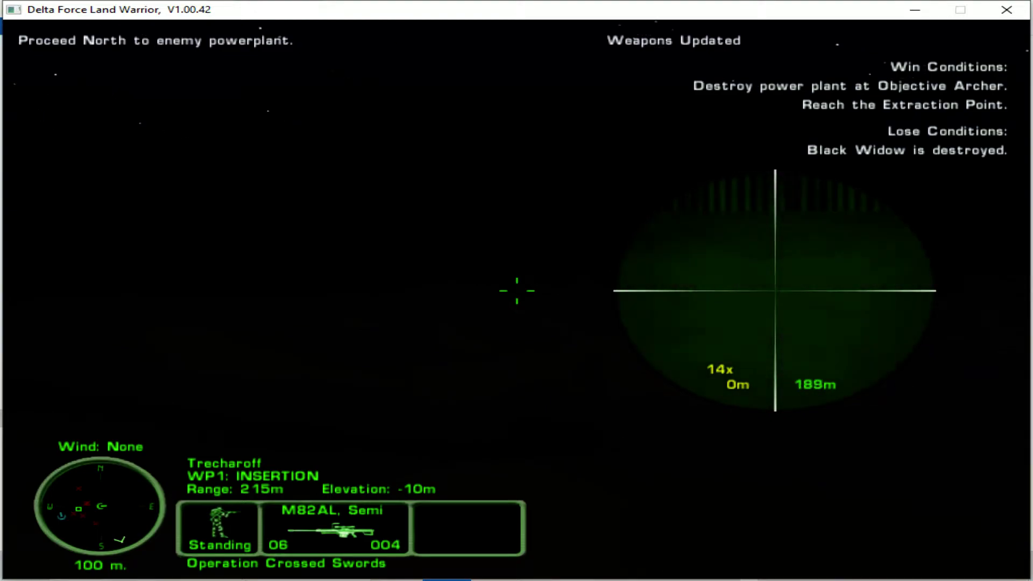
pyautogui.press('z')
# Advance, snipe the nearby enemy soldier, and reload the sniper rifle.
pyautogui.press('w')
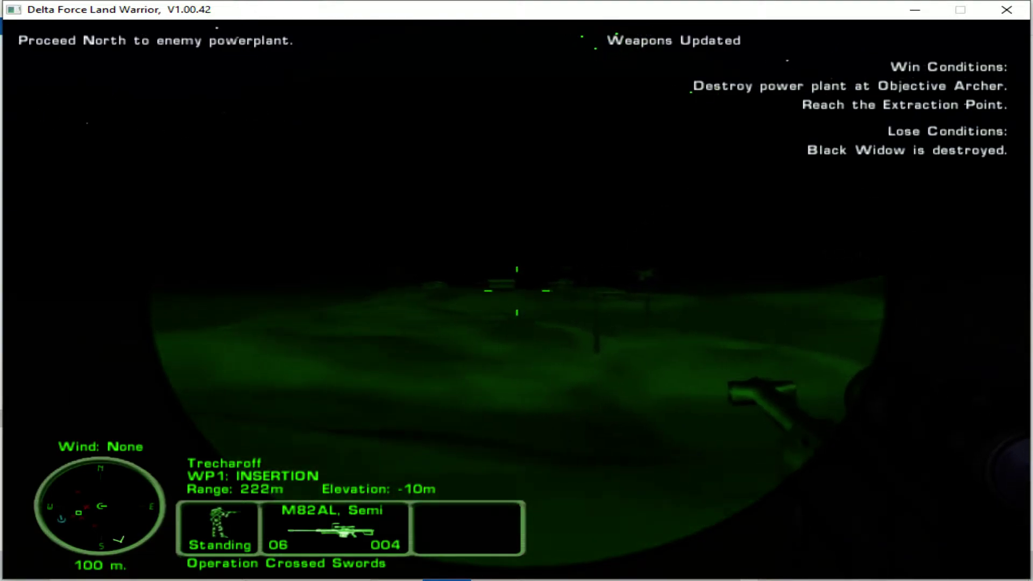
pyautogui.press('z')
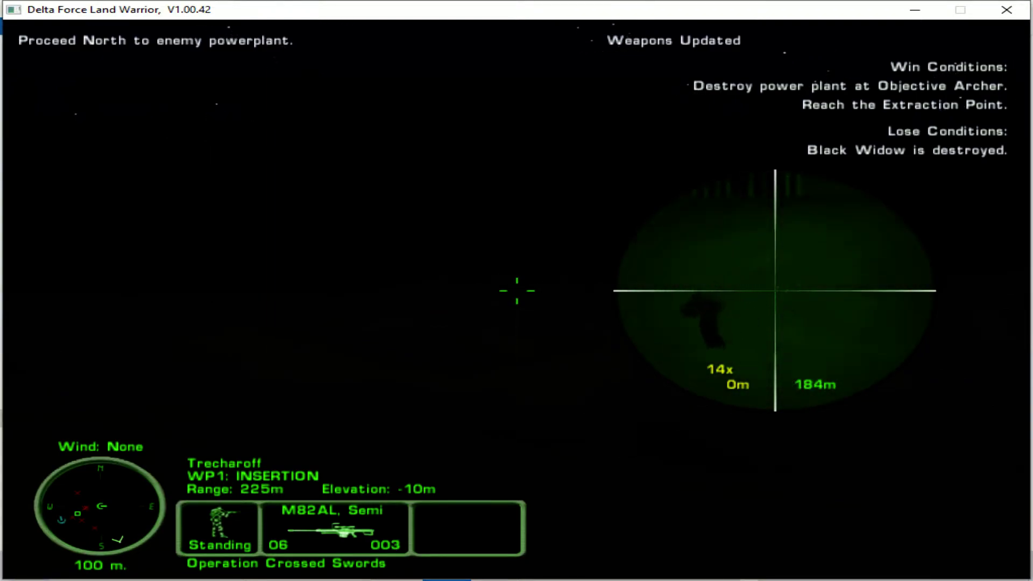
pyautogui.press('z')
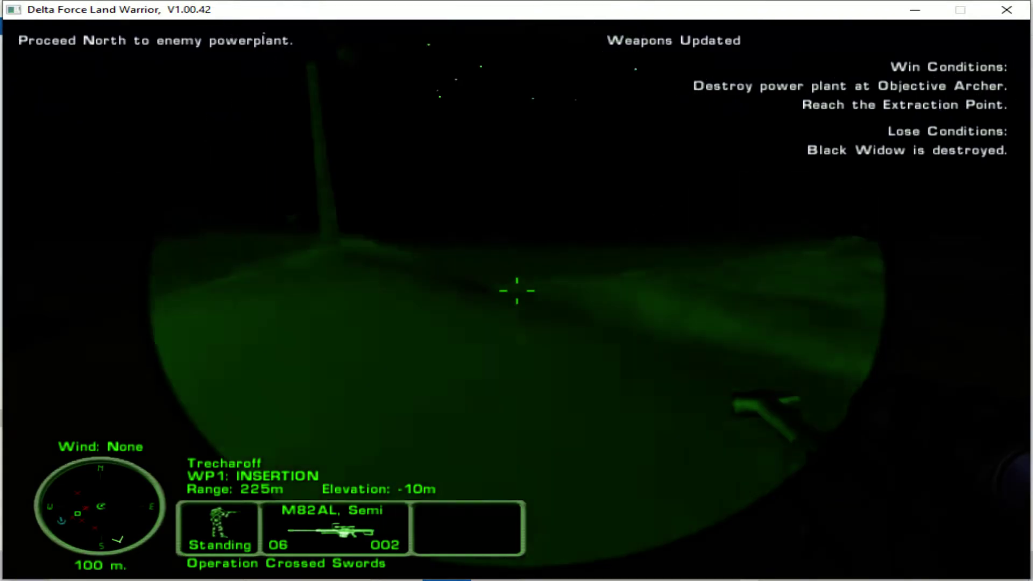
pyautogui.press('z')
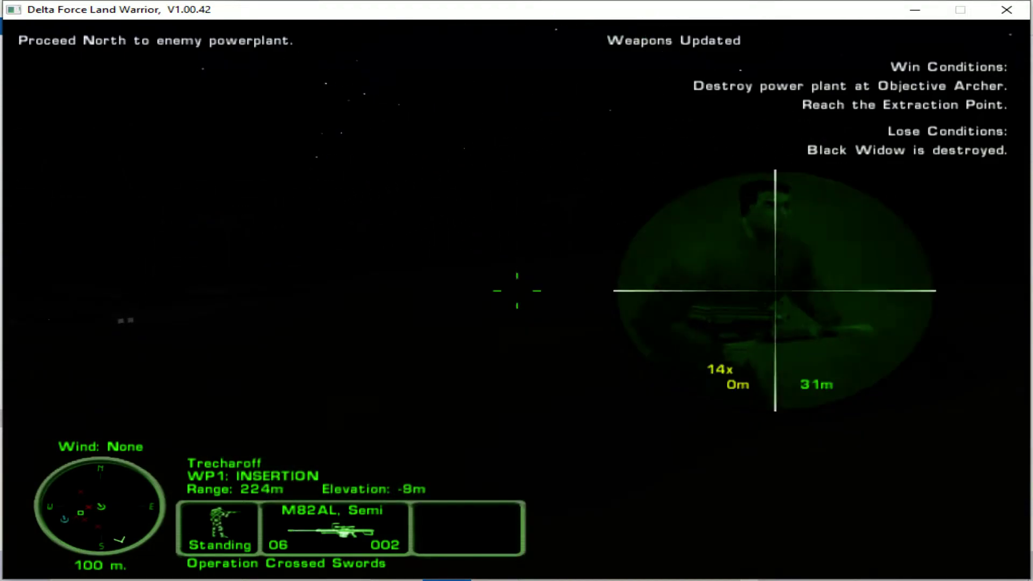
pyautogui.click(517, 291)
pyautogui.press('z')
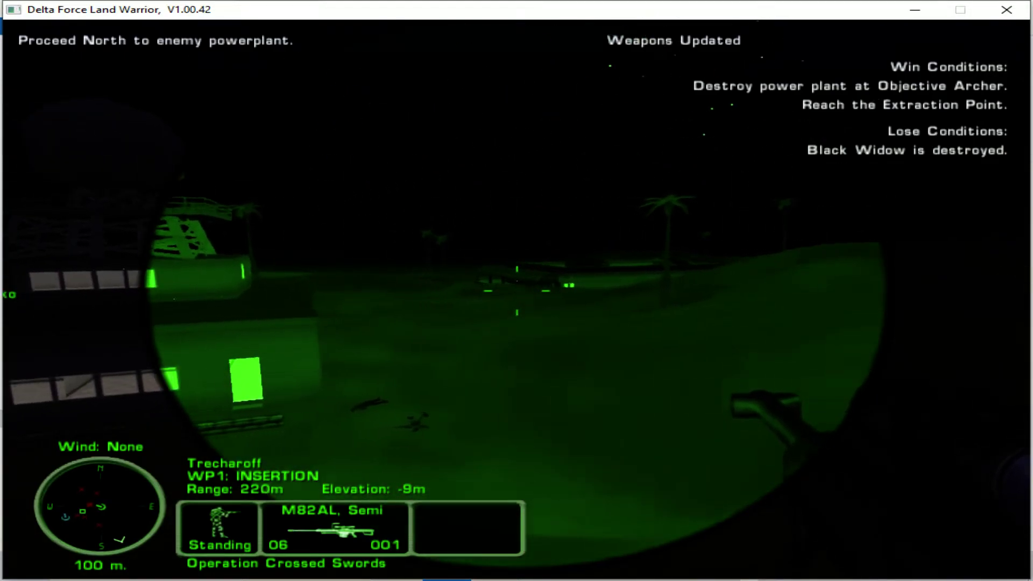
pyautogui.press('r')
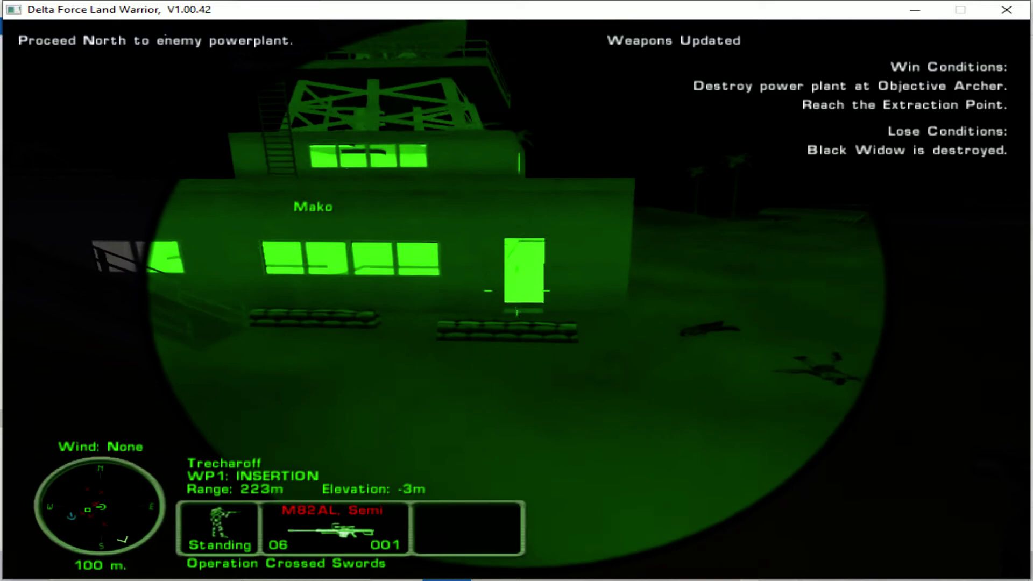
# Switch to the MP5, walk into the room with the scientists, and shoot the scientist.
pyautogui.press('w')
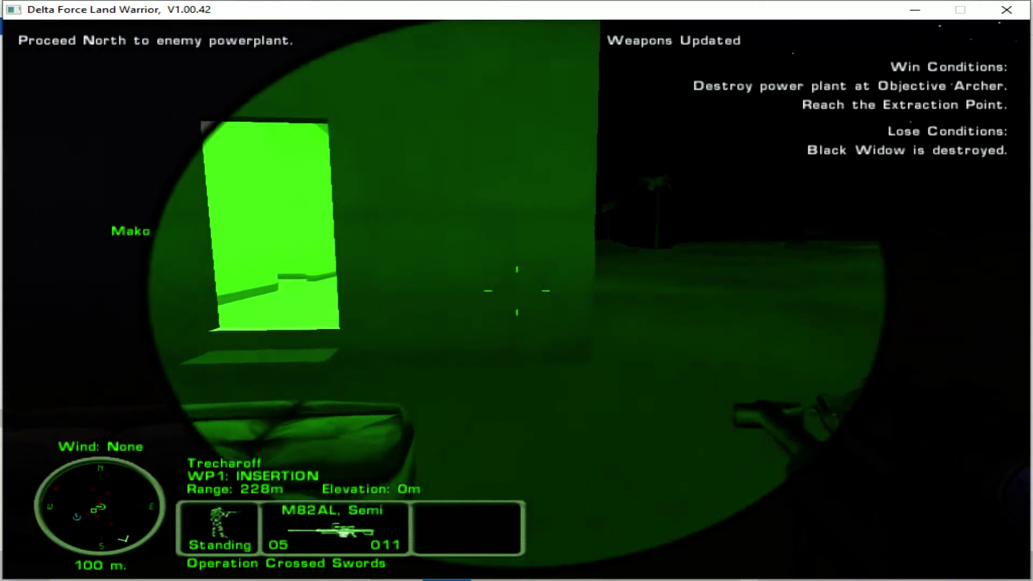
pyautogui.press('z')
pyautogui.press('2')
pyautogui.press('w')
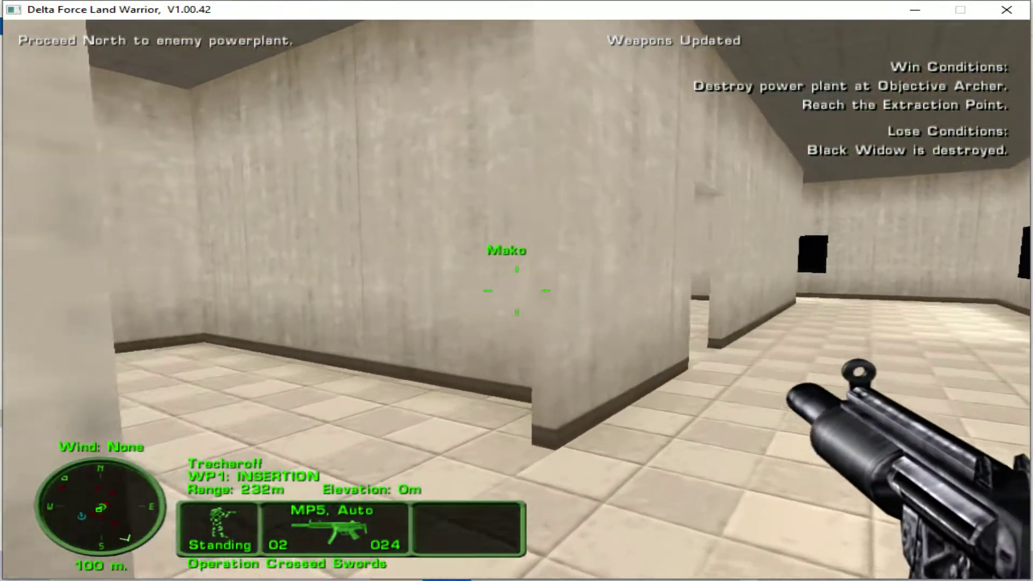
pyautogui.press('w')
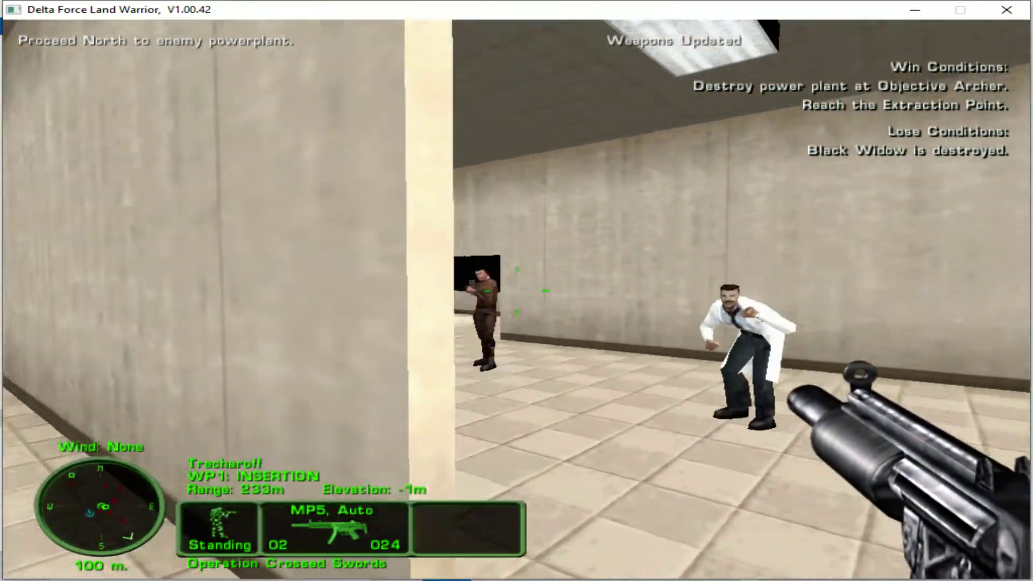
pyautogui.click(517, 291)
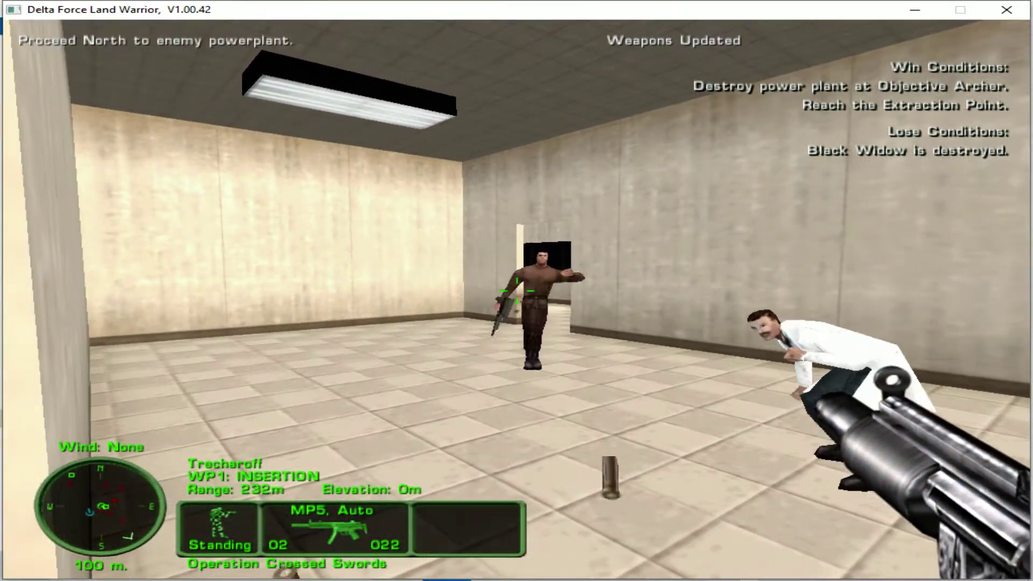
# Move through the next room and down the black-windowed corridor with night vision.
pyautogui.press('w')
pyautogui.press('w')
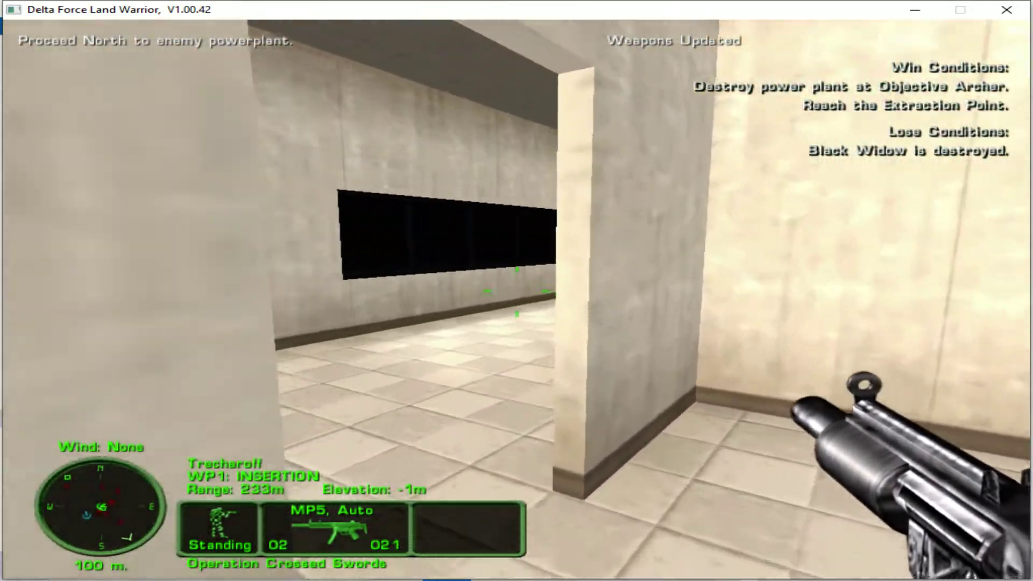
pyautogui.press('w')
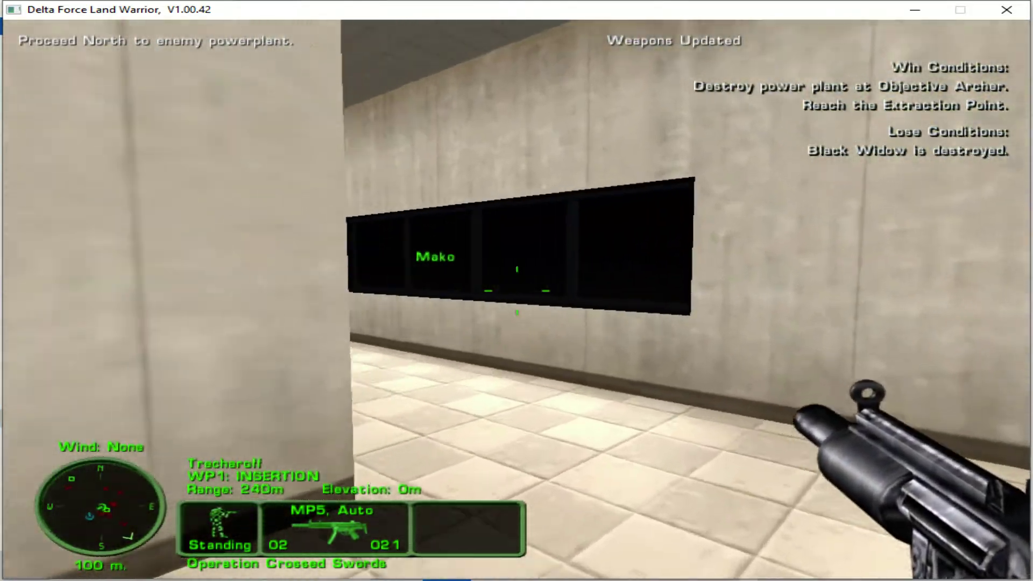
pyautogui.press('w')
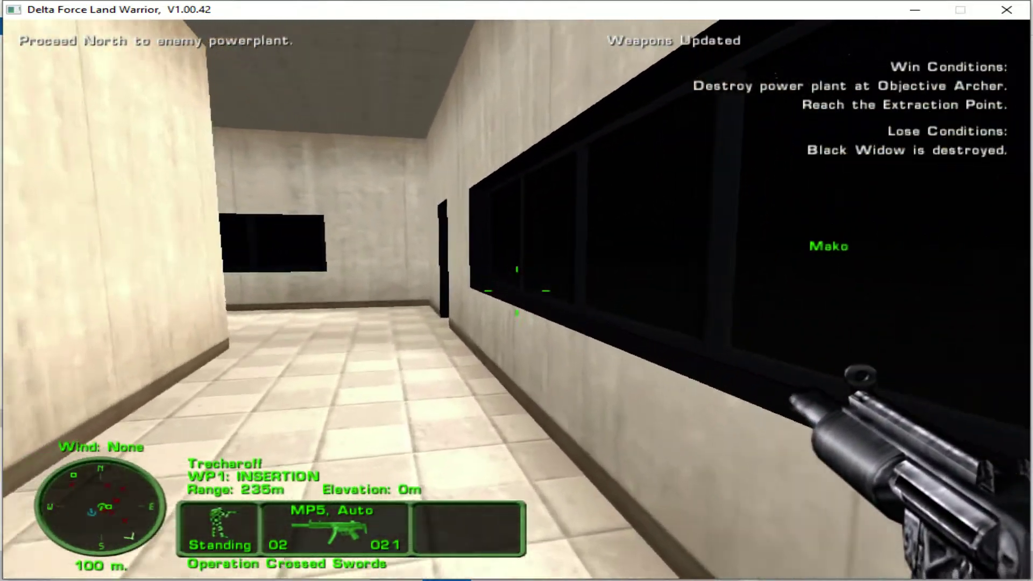
pyautogui.press('n')
pyautogui.press('w')
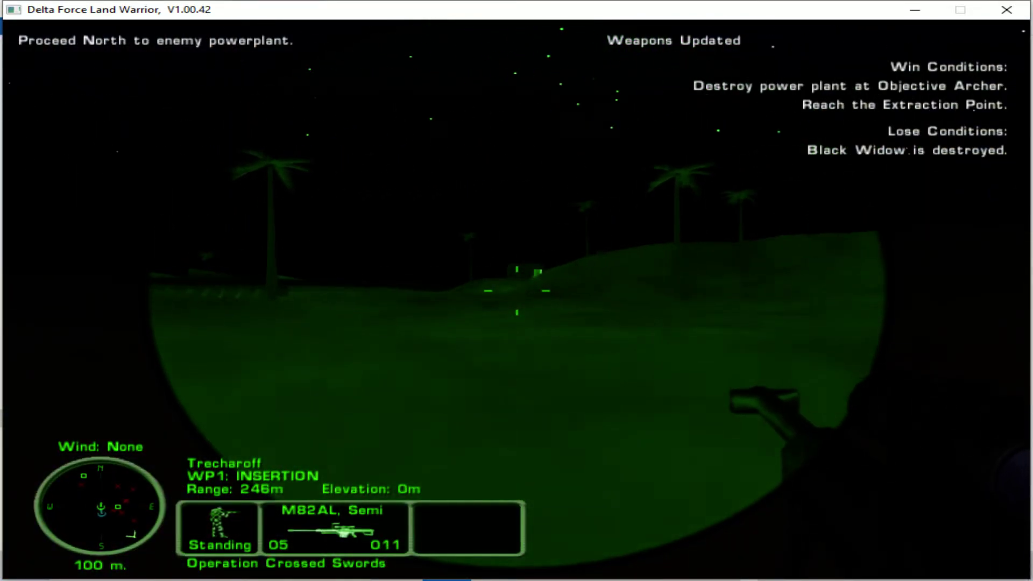
# Snipe the guard beside the building wall and scope the building ahead.
pyautogui.rightClick(518, 291)
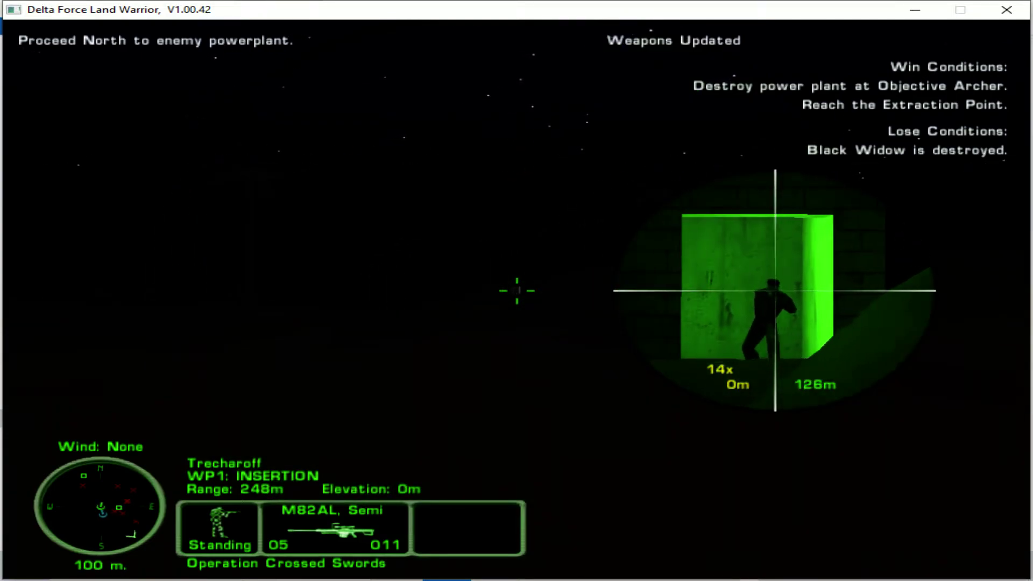
pyautogui.click(517, 291)
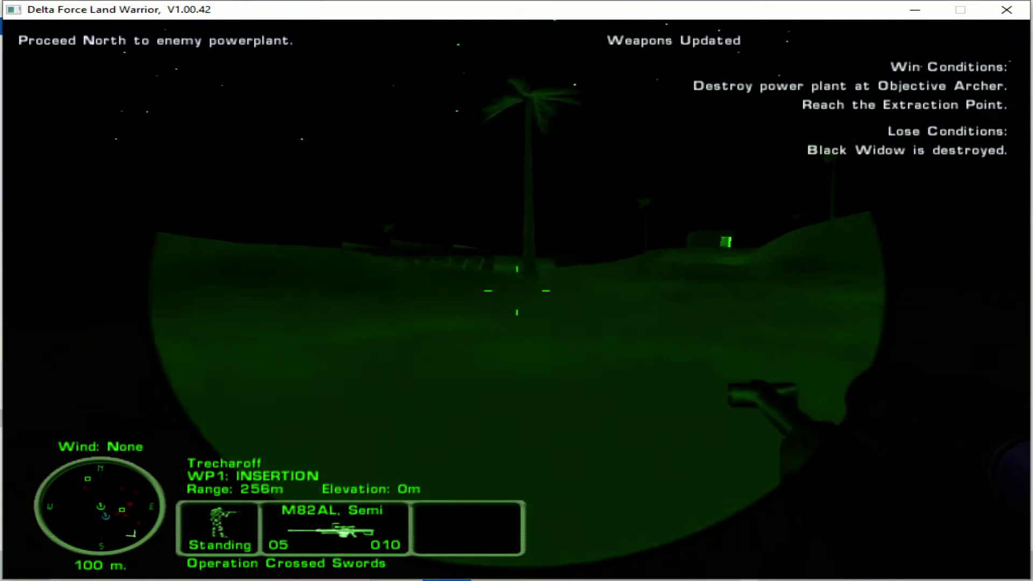
pyautogui.press('w')
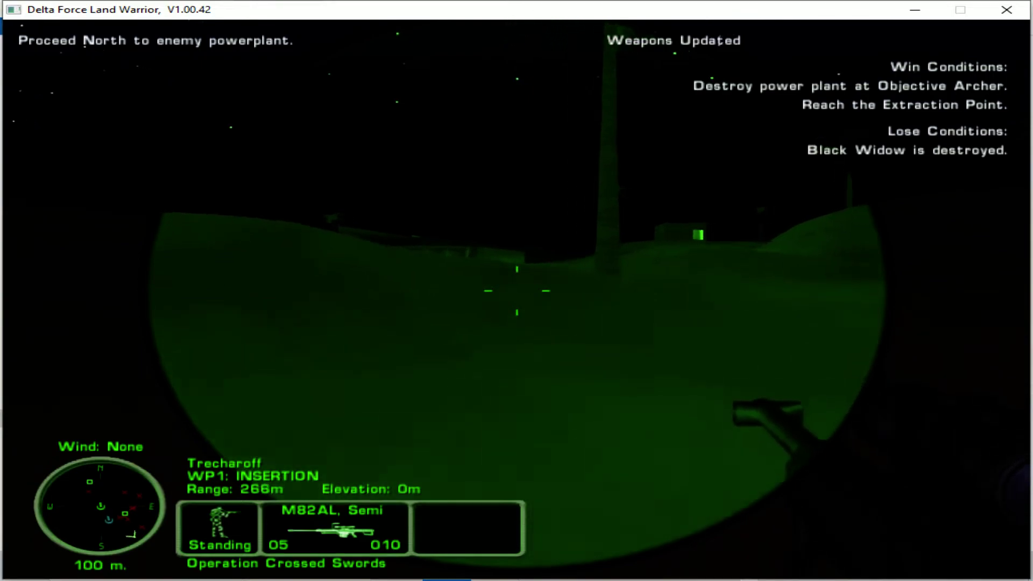
pyautogui.rightClick(516, 291)
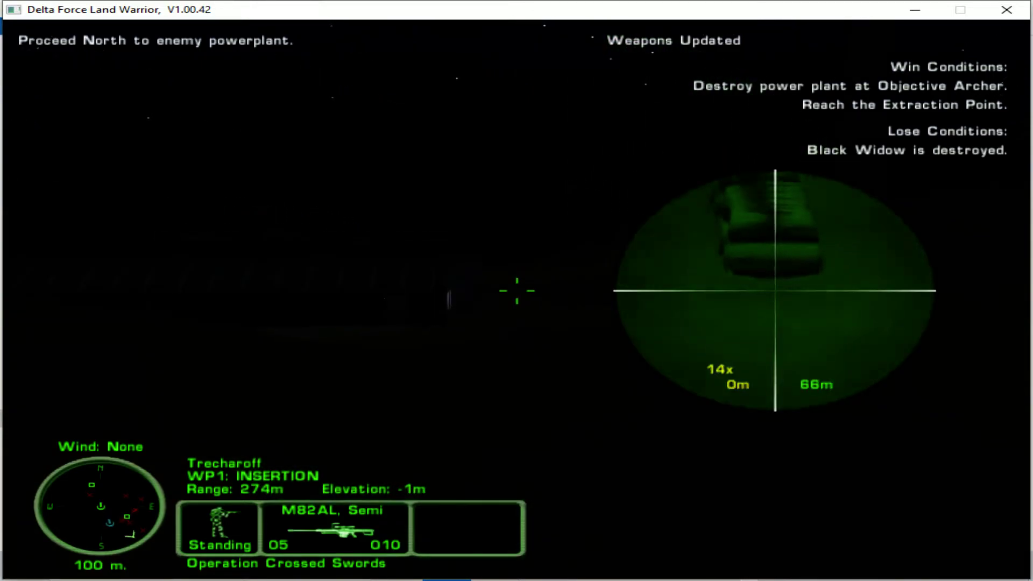
# With the MP5, open the building's door and gun down the enemy coming out.
pyautogui.press('2')
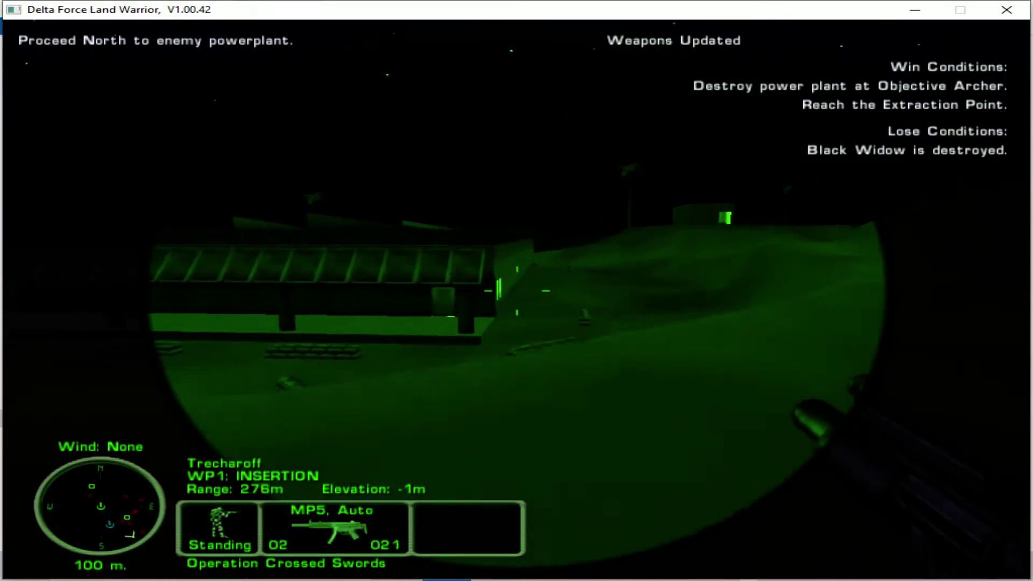
pyautogui.press('w')
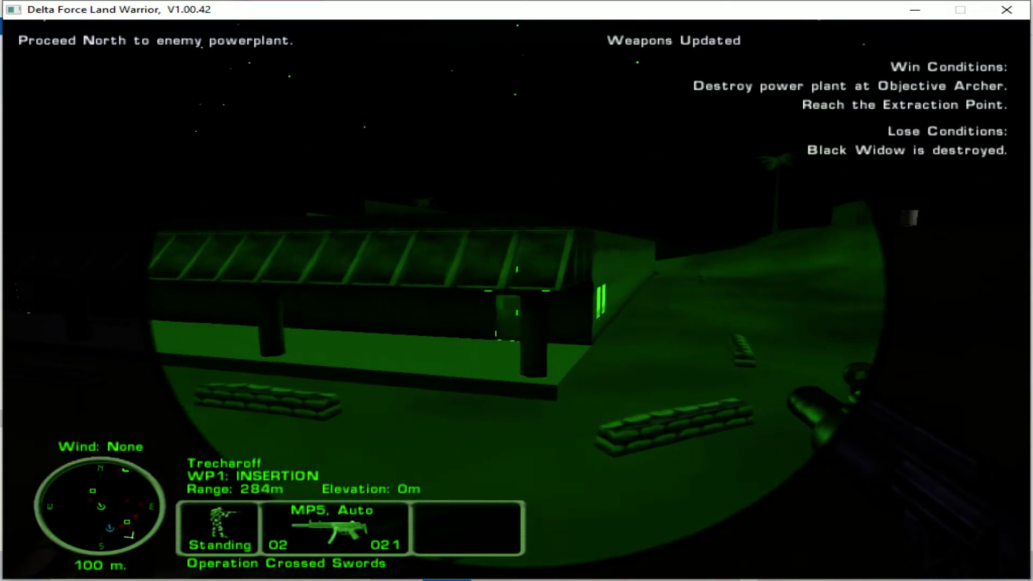
pyautogui.press('w')
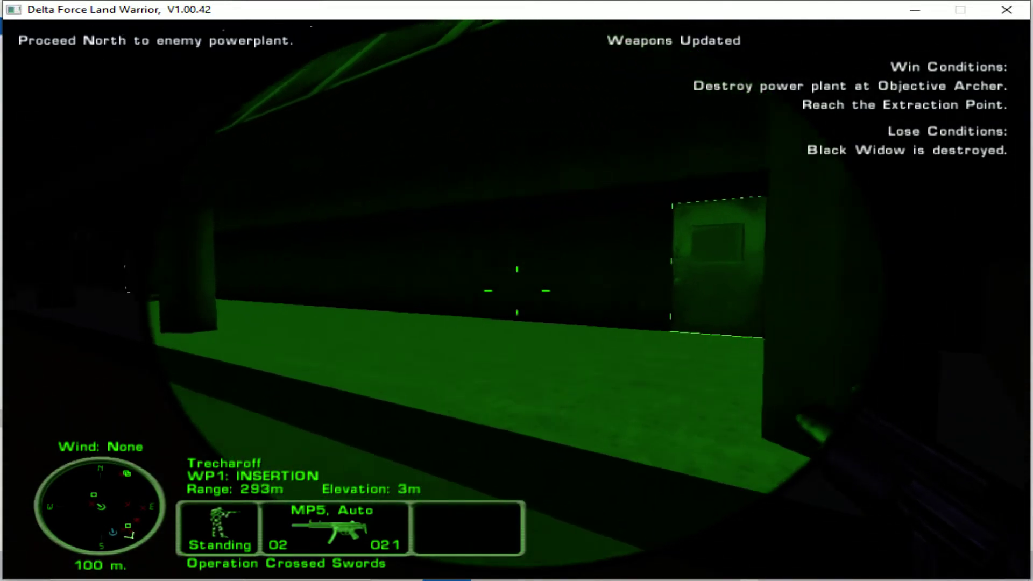
pyautogui.press('w')
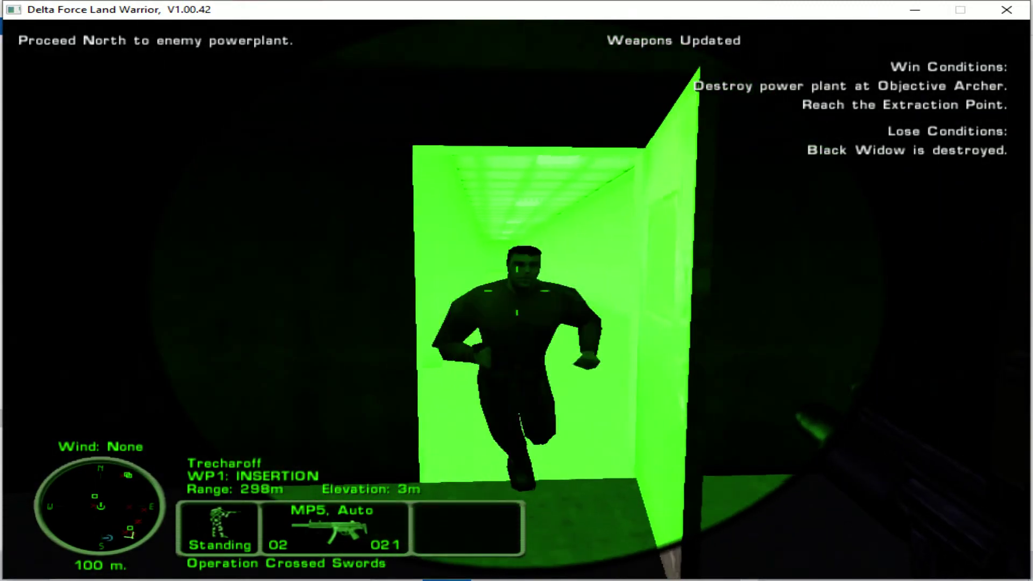
pyautogui.click(517, 291)
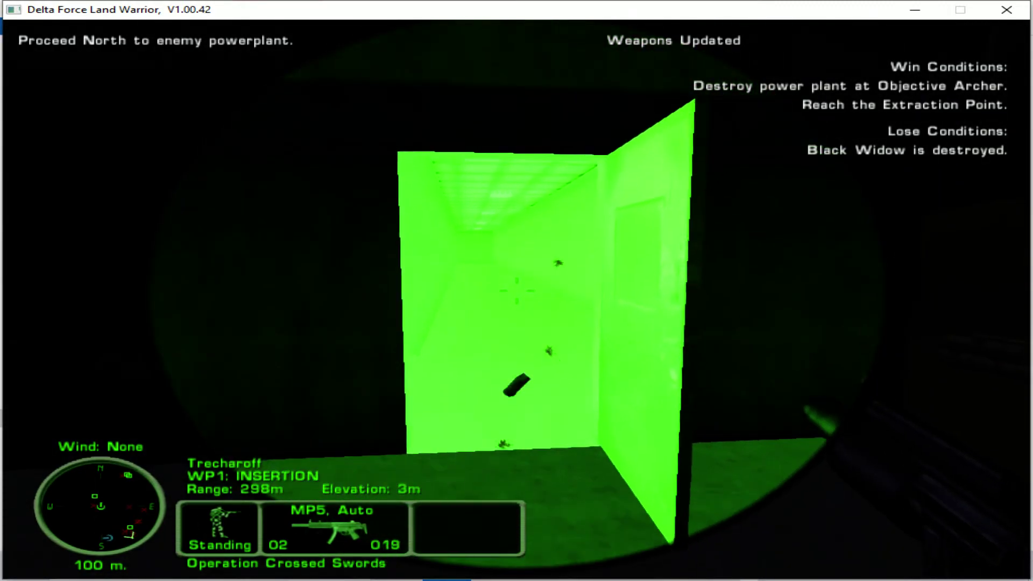
pyautogui.press('w')
pyautogui.click(517, 291)
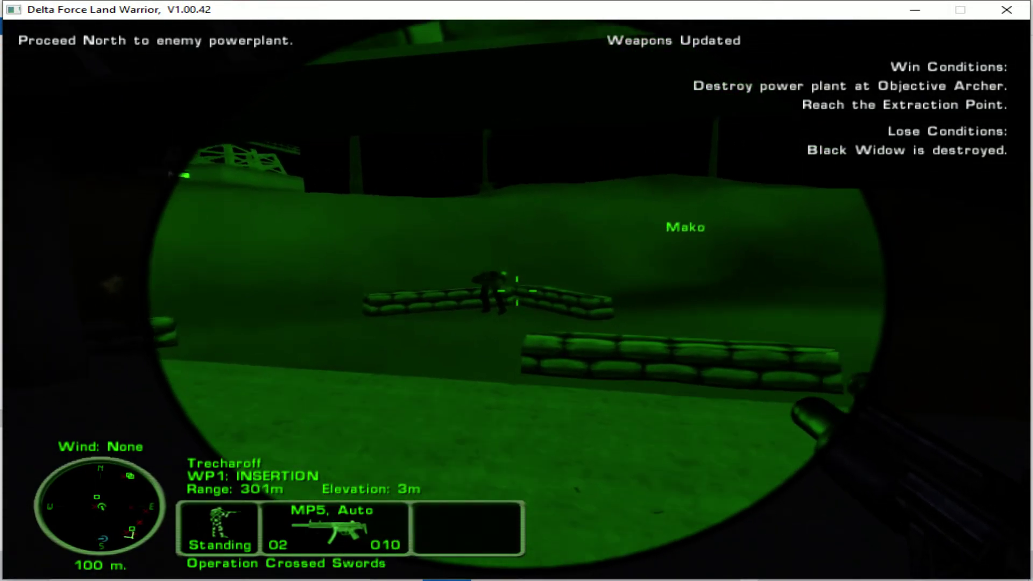
pyautogui.press('w')
pyautogui.press('n')
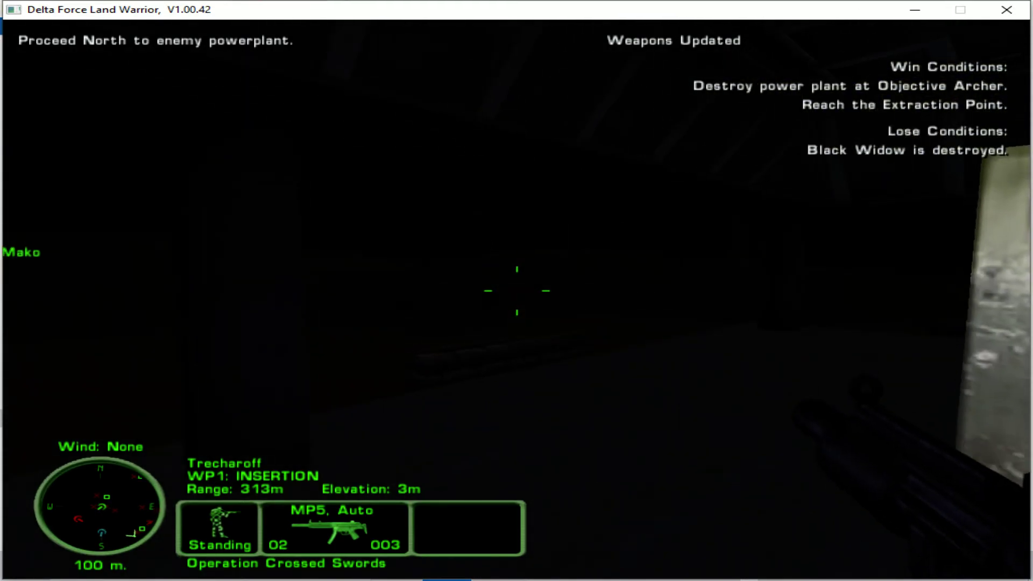
# Move down the lit corridor, reloading the MP5, and enter the bunk-bed room.
pyautogui.press('w')
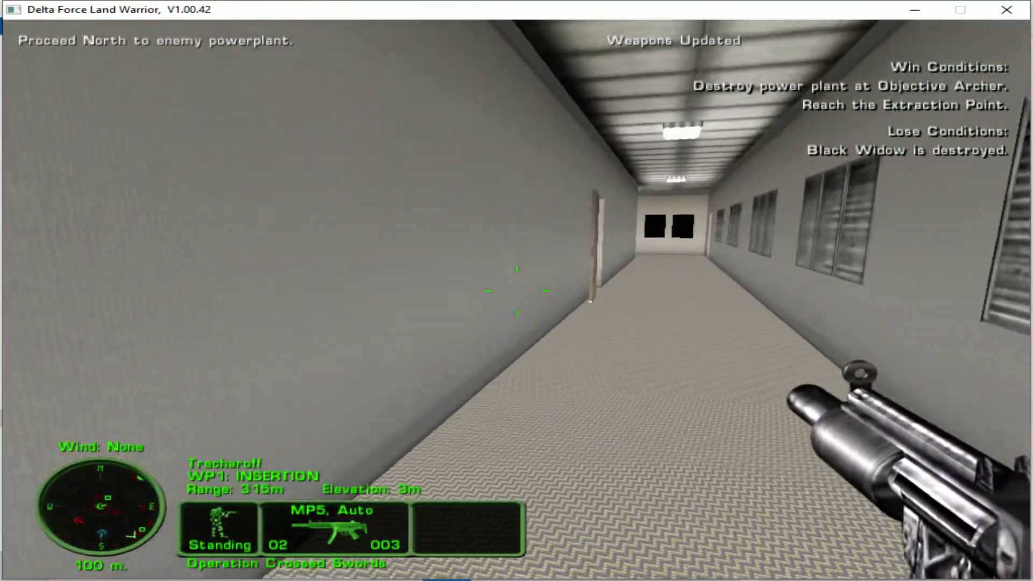
pyautogui.press('r')
pyautogui.press('w')
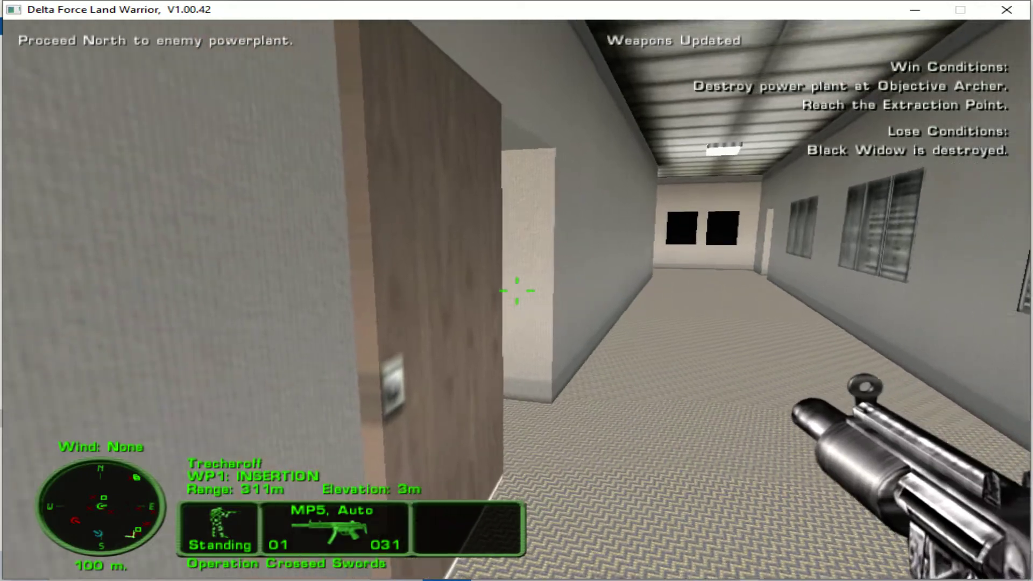
pyautogui.press('w')
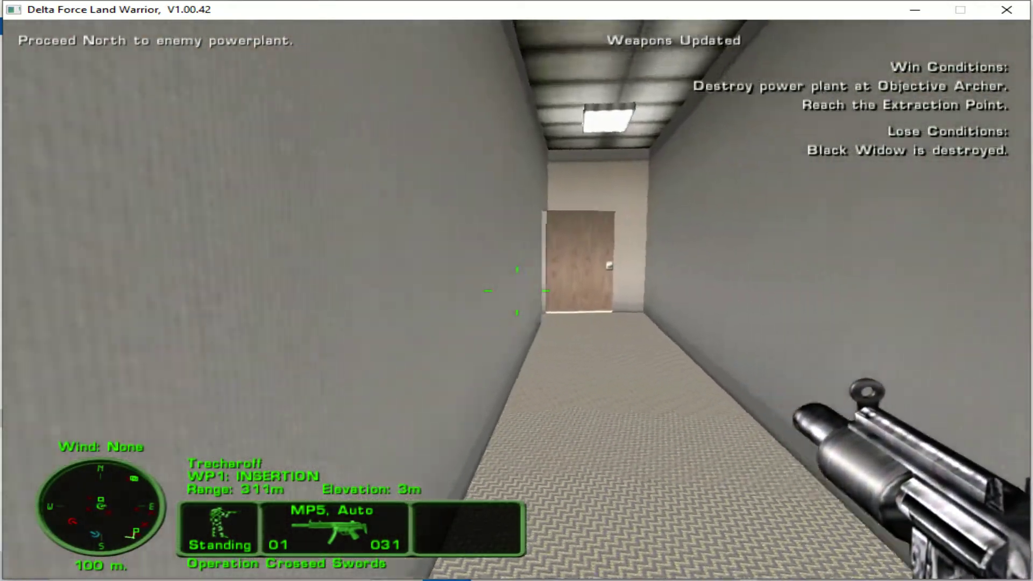
pyautogui.press('w')
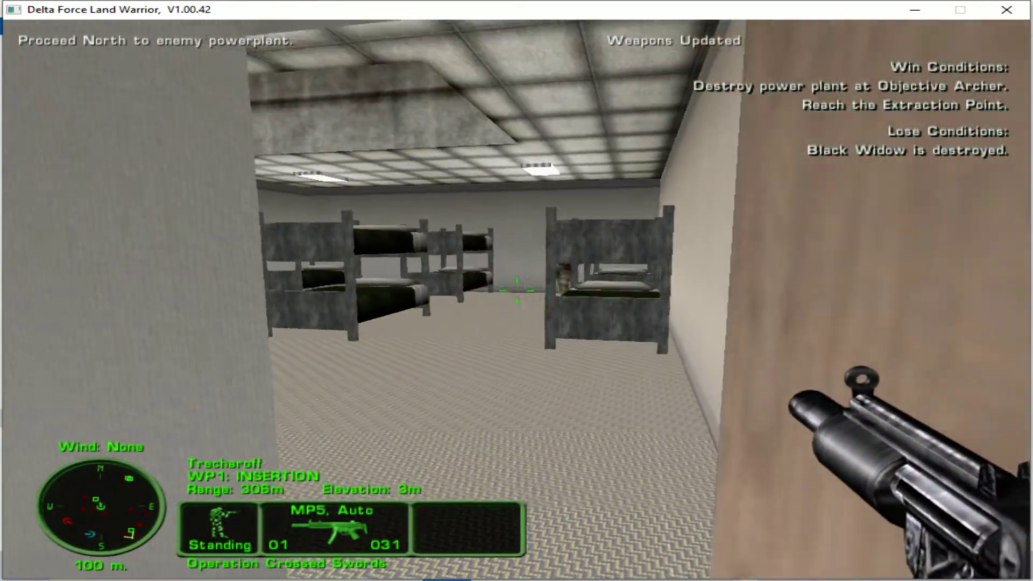
# Shoot the soldiers in the bunk room and corridor, then check the map and push on.
pyautogui.click(517, 290)
pyautogui.press('w')
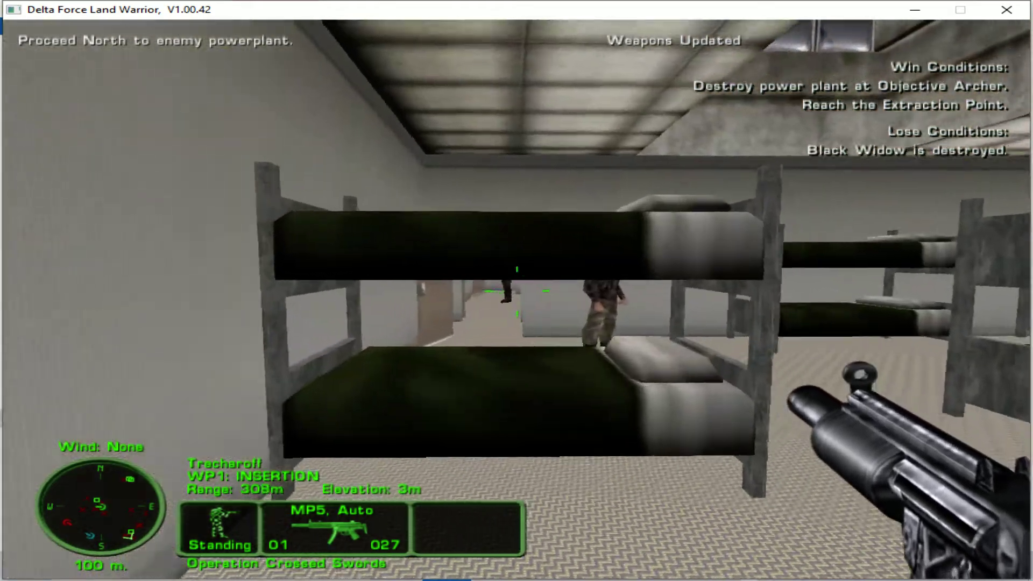
pyautogui.click(516, 291)
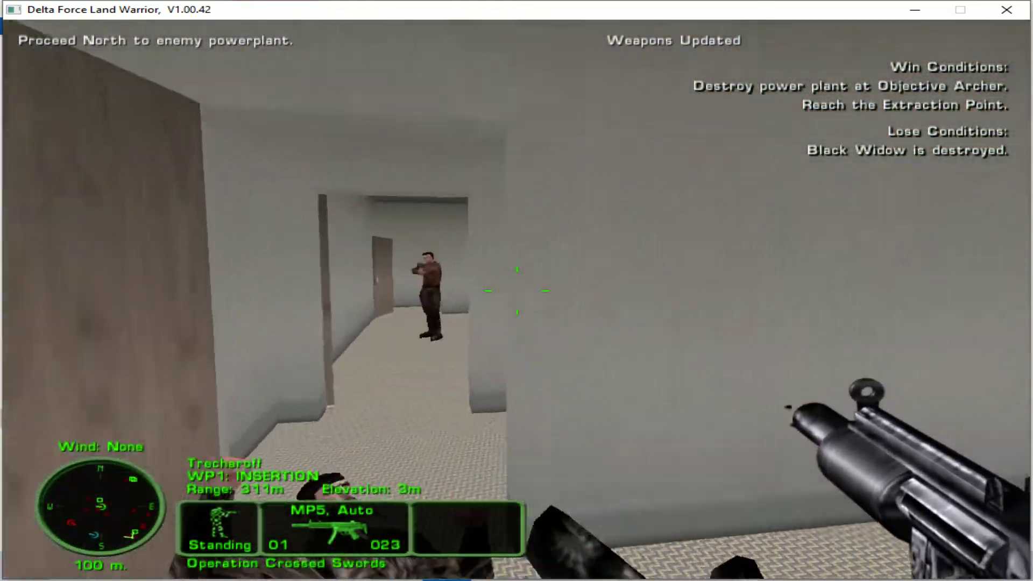
pyautogui.press('w')
pyautogui.click(517, 291)
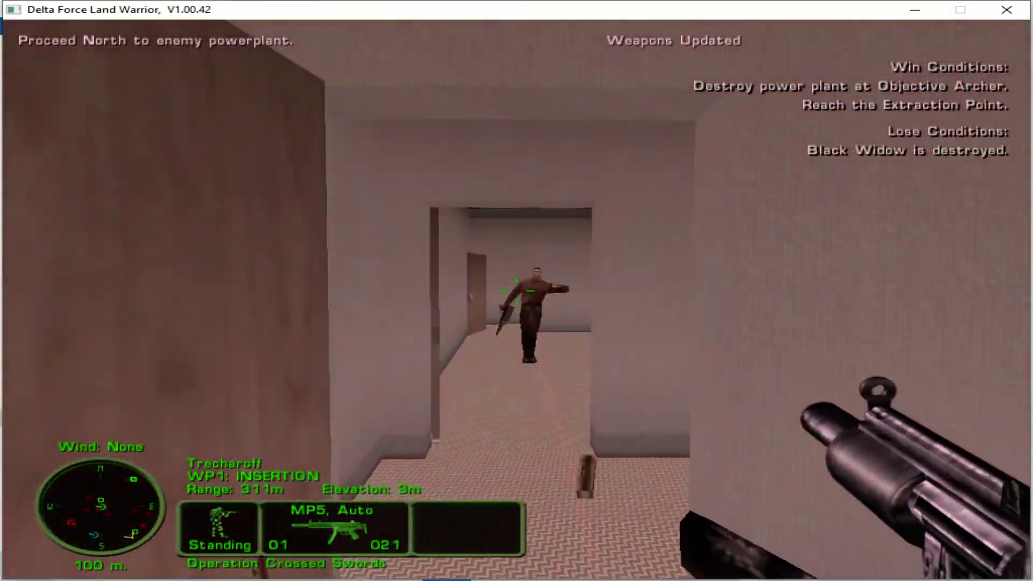
pyautogui.press('w')
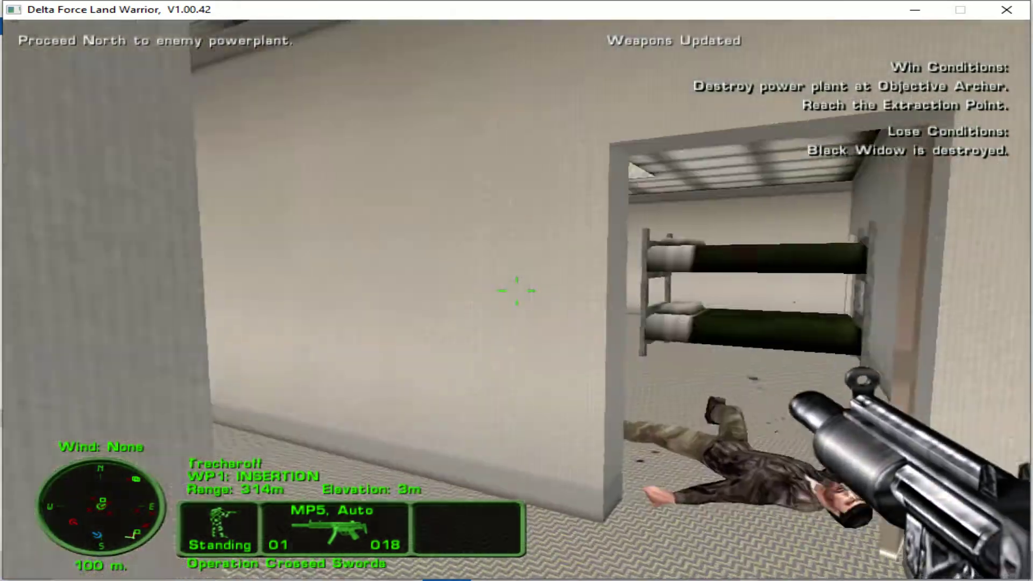
pyautogui.press('m')
pyautogui.press('m')
pyautogui.press('w')
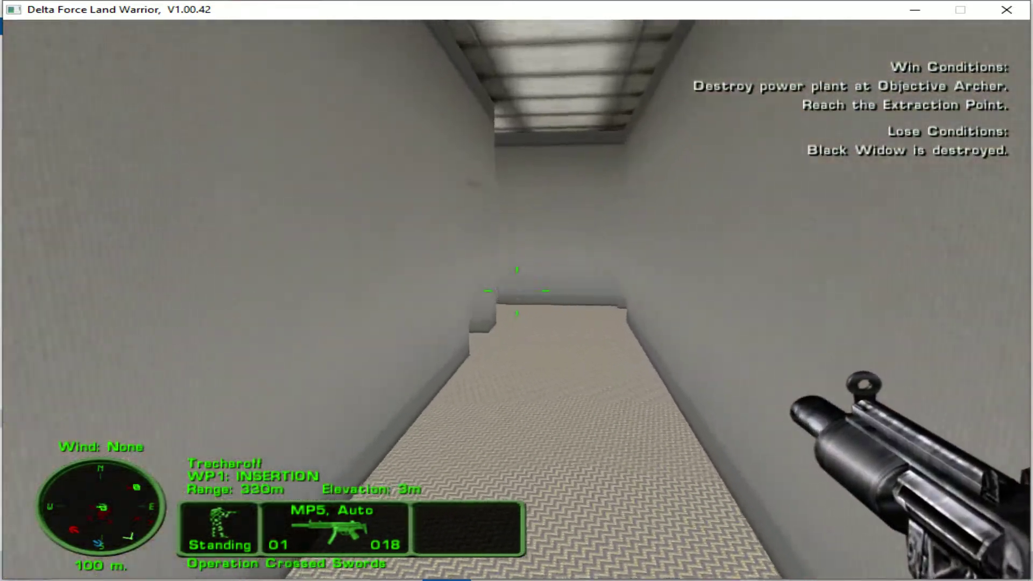
pyautogui.press('w')
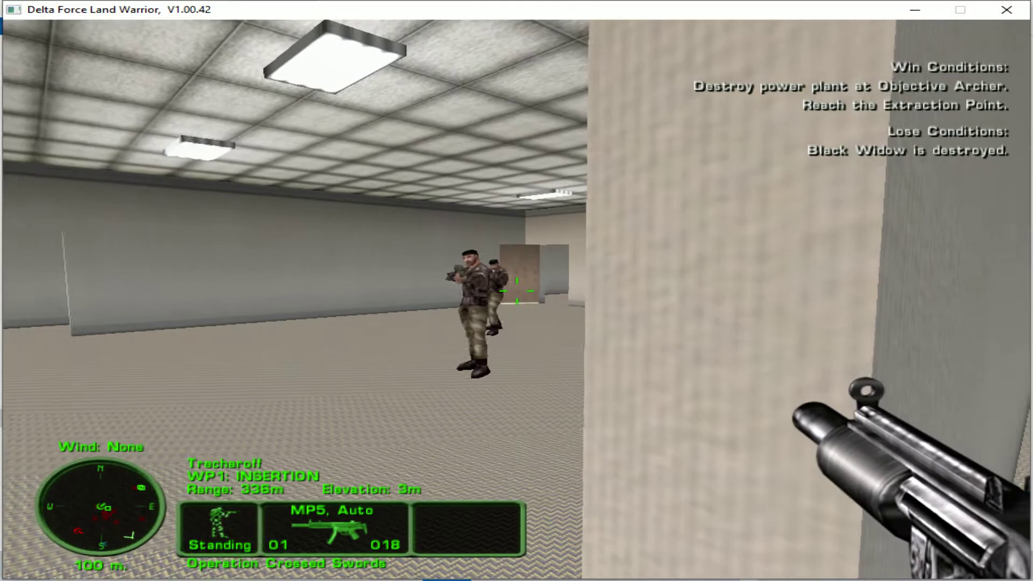
# Plant a satchel charge beside the power generator, ready the detonator, and head into the corridor.
pyautogui.press('m')
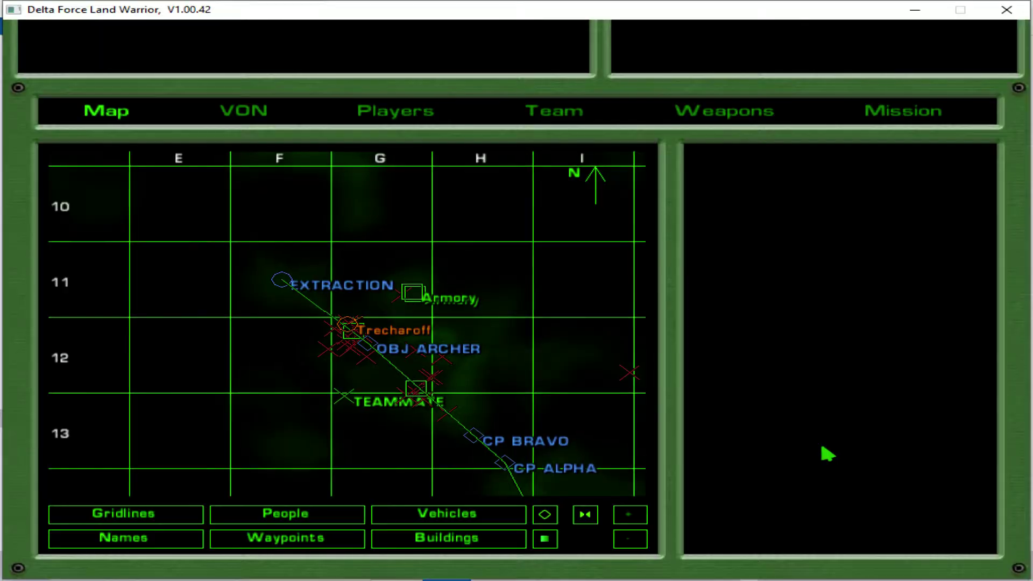
pyautogui.press('m')
pyautogui.press('5')
pyautogui.press('w')
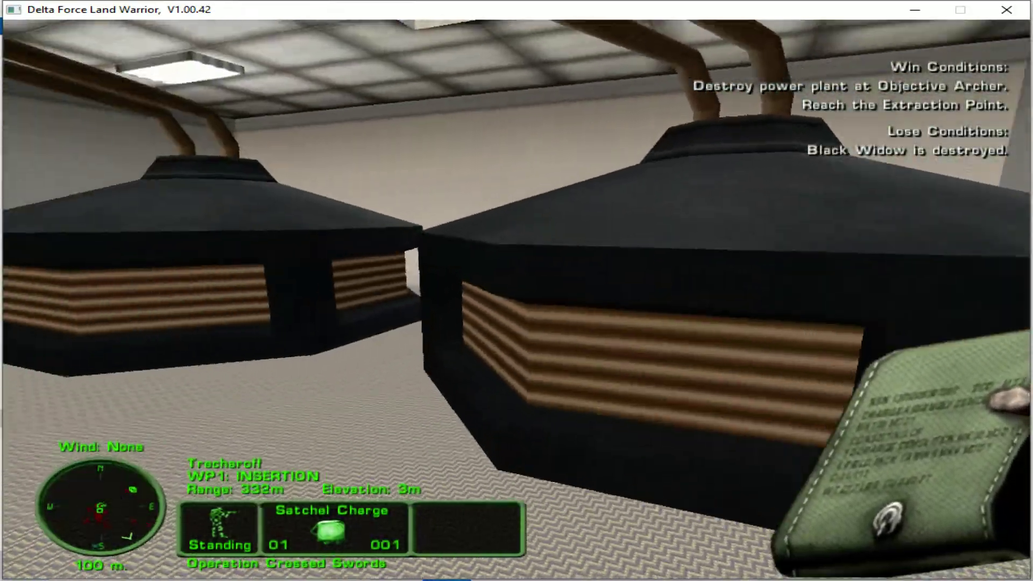
pyautogui.click(518, 290)
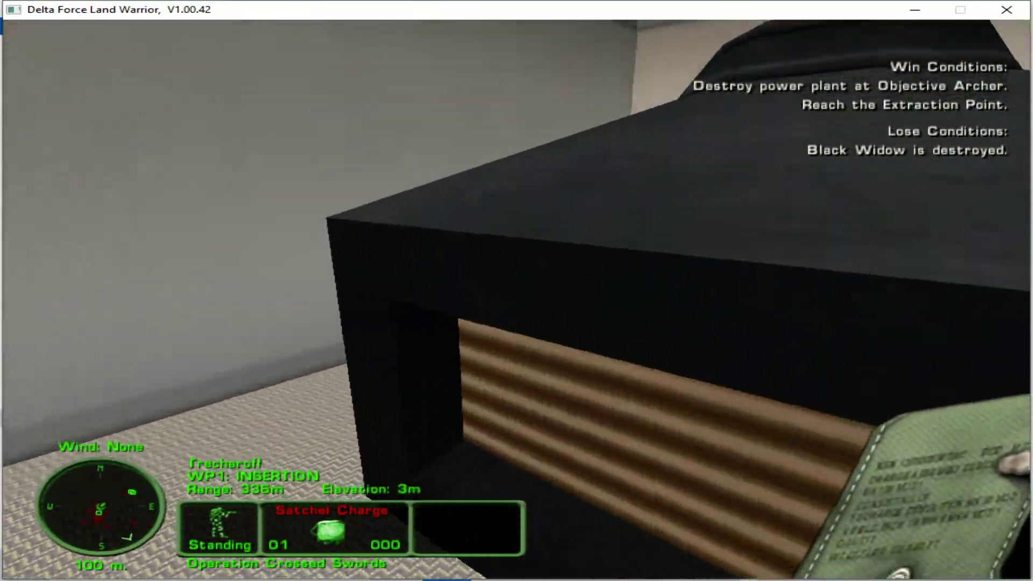
pyautogui.press('w')
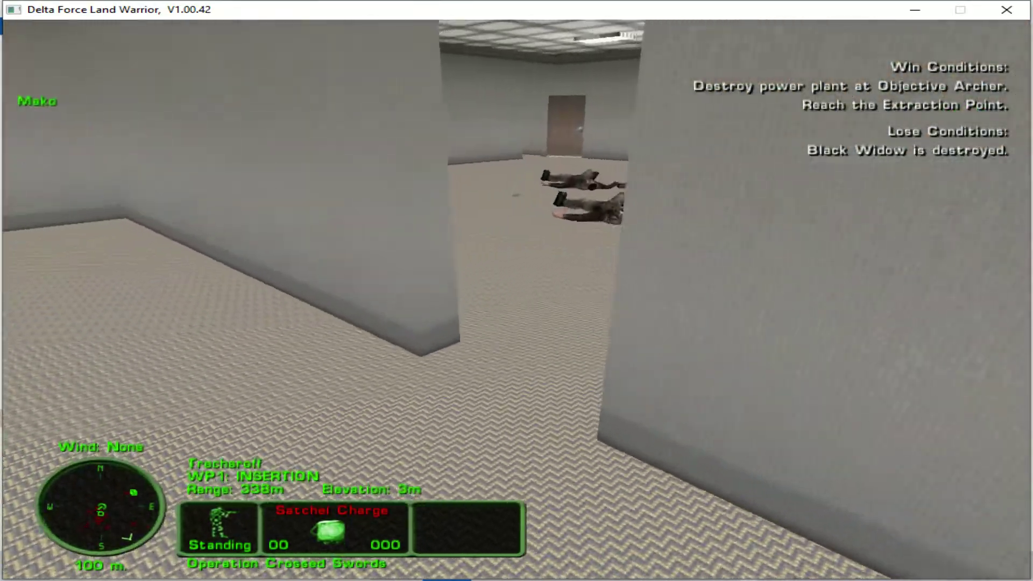
pyautogui.press('5')
pyautogui.press('w')
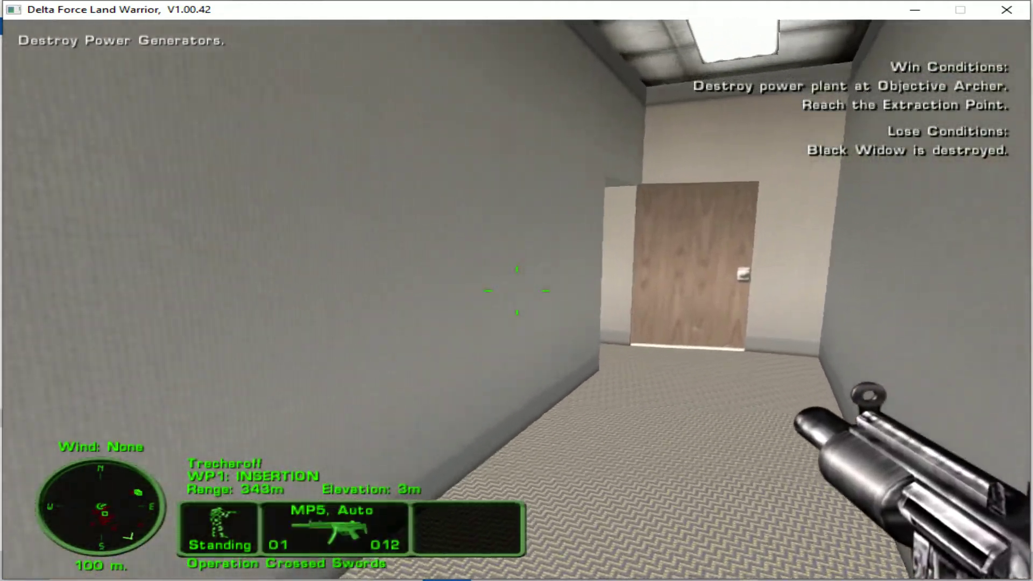
# Head down the windowed corridor with night vision, shooting the soldier in the doorway, and step outside.
pyautogui.press('w')
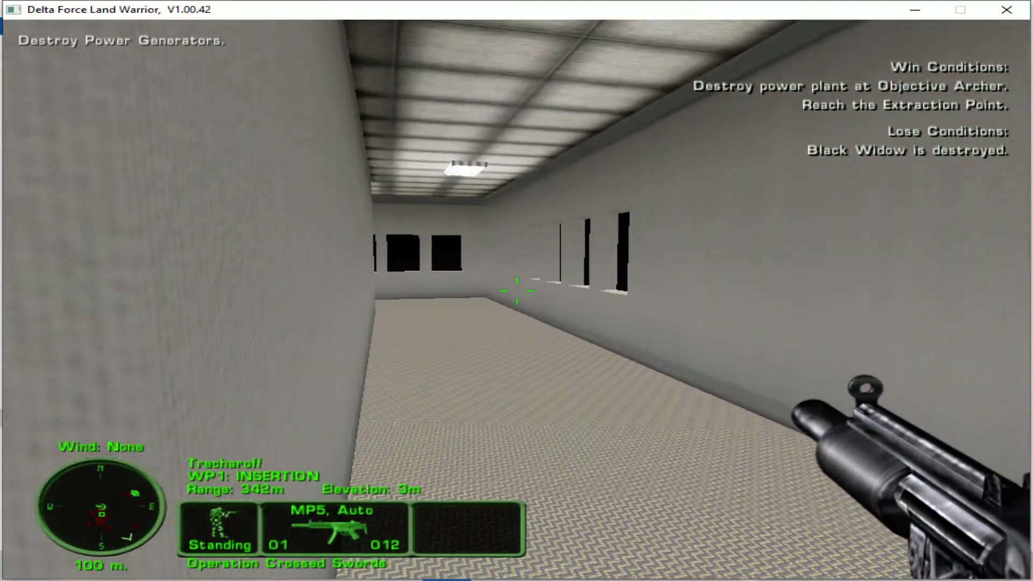
pyautogui.press('w')
pyautogui.press('z')
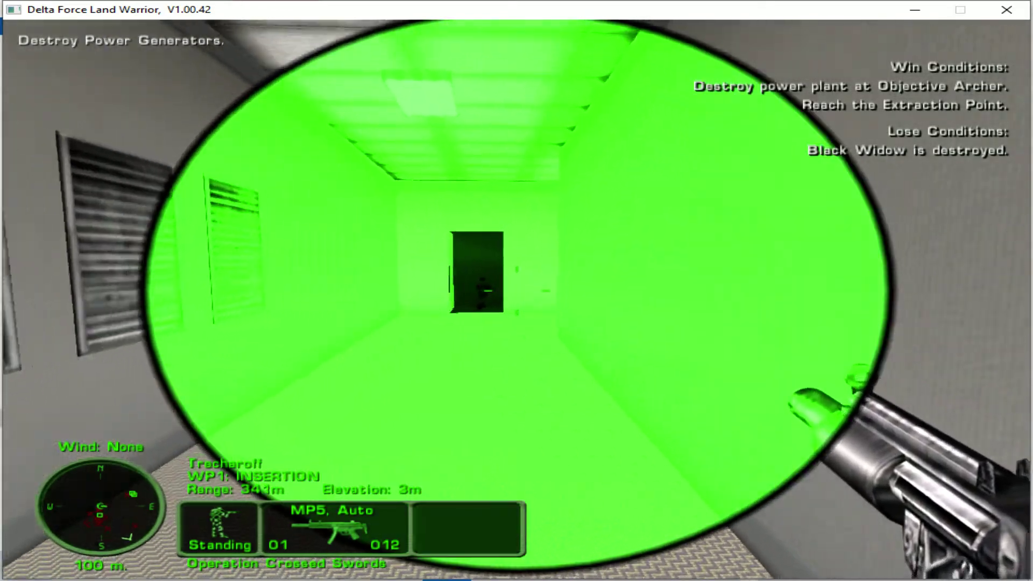
pyautogui.press('w')
pyautogui.click(517, 291)
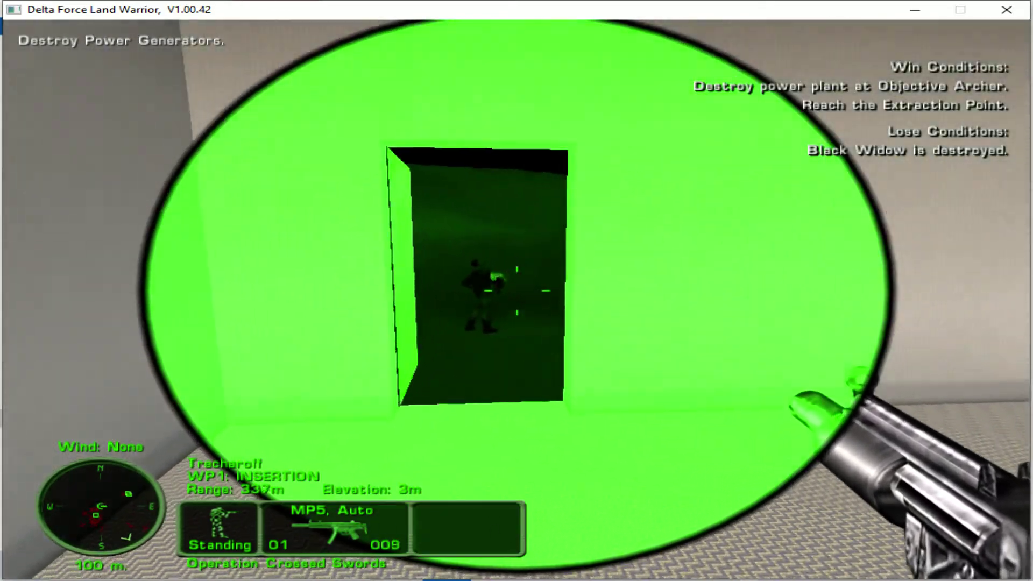
pyautogui.press('w')
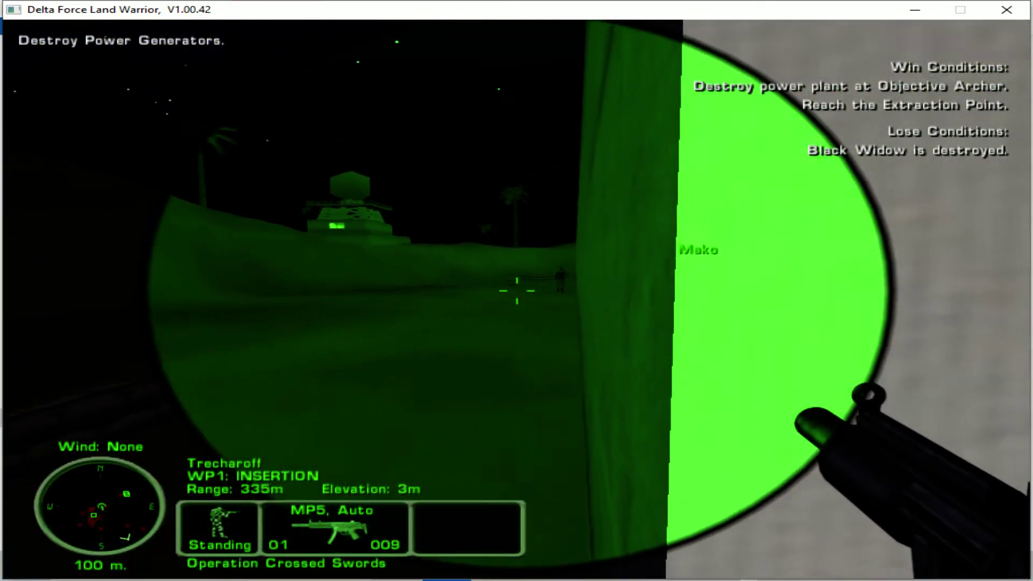
# Snipe the distant outside guards with the scoped rifle and check the tactical map.
pyautogui.press('3')
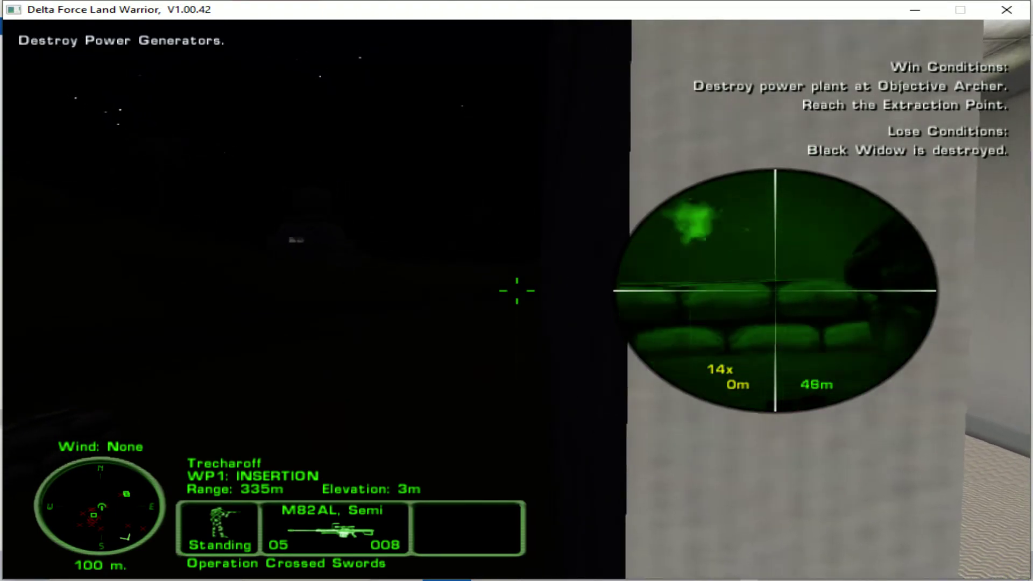
pyautogui.click(516, 291)
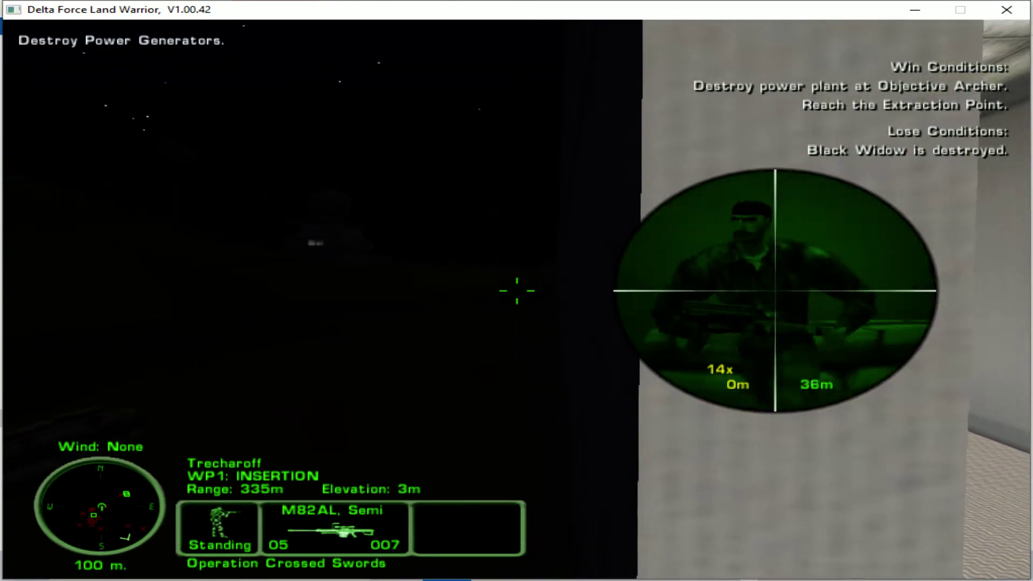
pyautogui.click(517, 291)
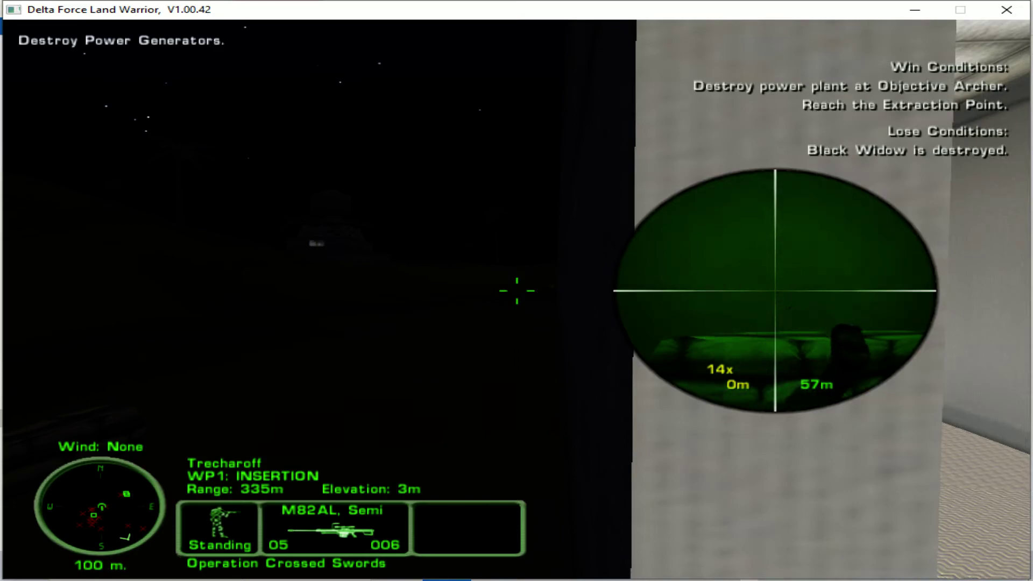
pyautogui.press('2')
pyautogui.press('1')
pyautogui.click(517, 291)
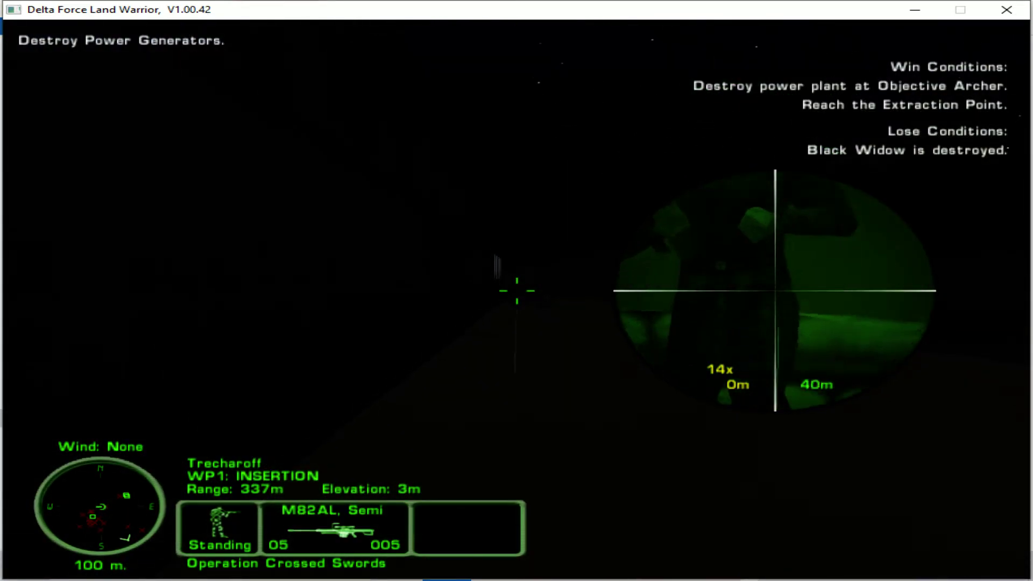
pyautogui.rightClick(517, 291)
pyautogui.press('m')
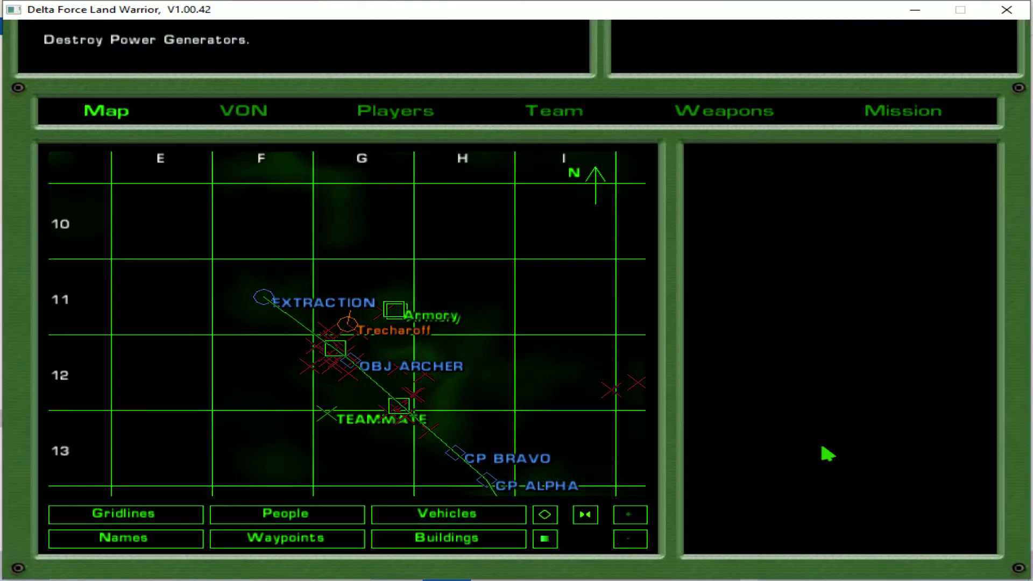
pyautogui.press('m')
pyautogui.press('m')
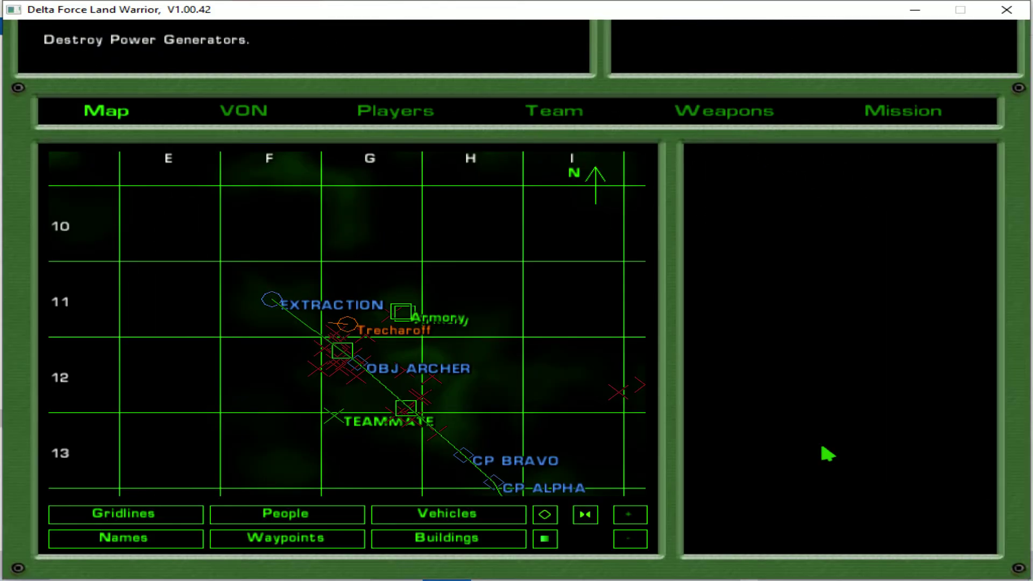
pyautogui.press('m')
# Move away from the power plant, scanning the area through the sniper scope.
pyautogui.press('w')
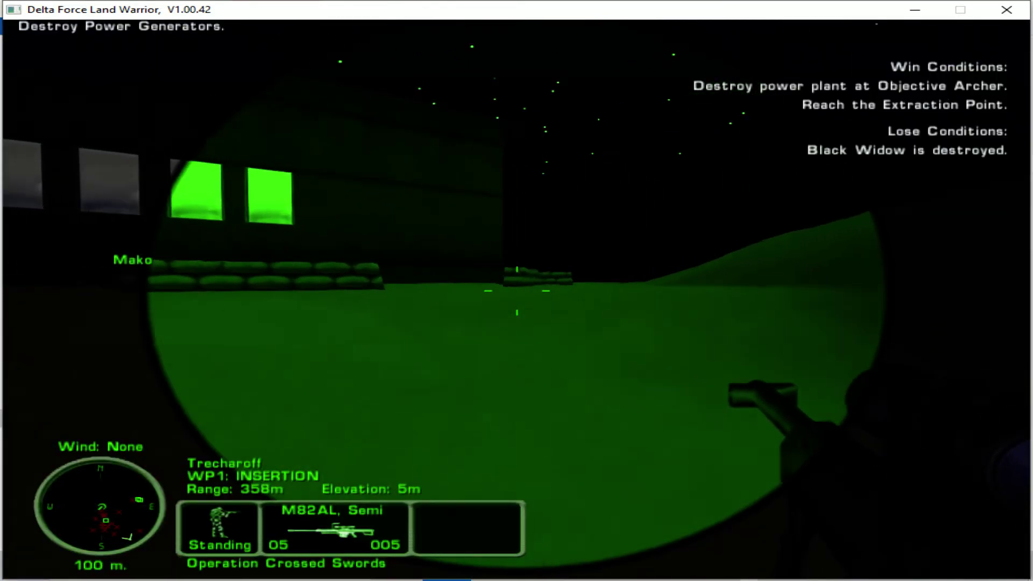
pyautogui.press('w')
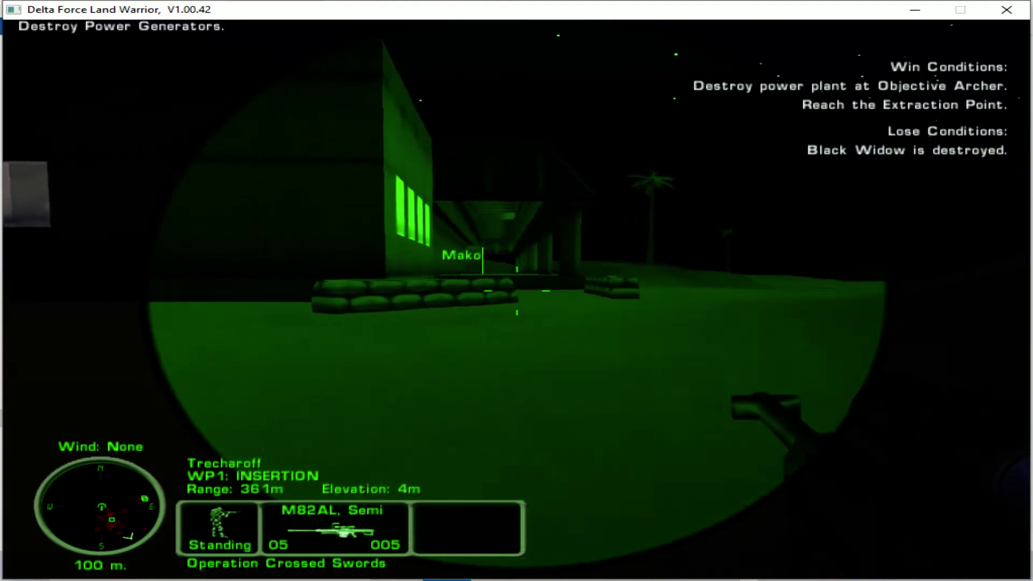
pyautogui.press('w')
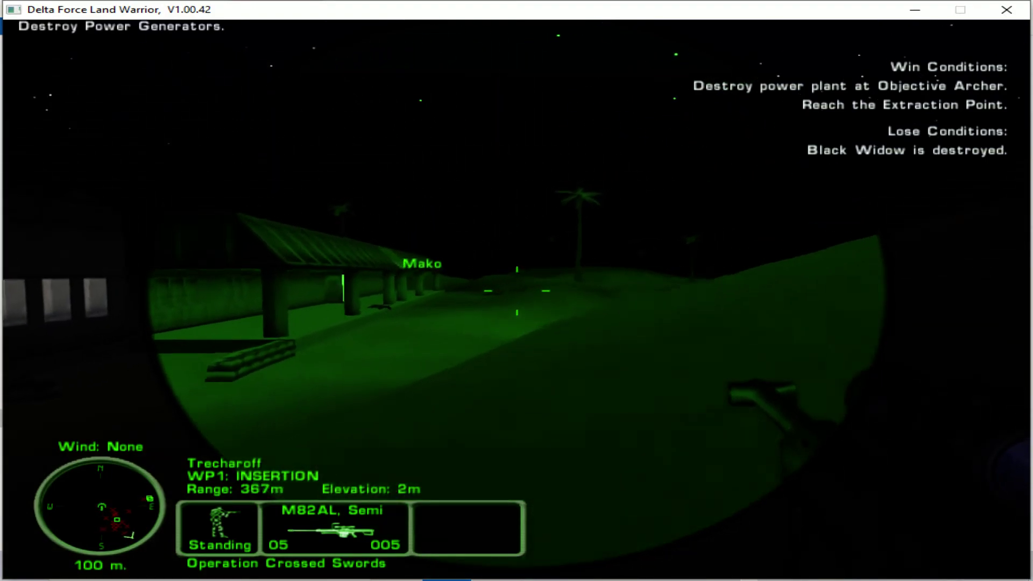
pyautogui.press('w')
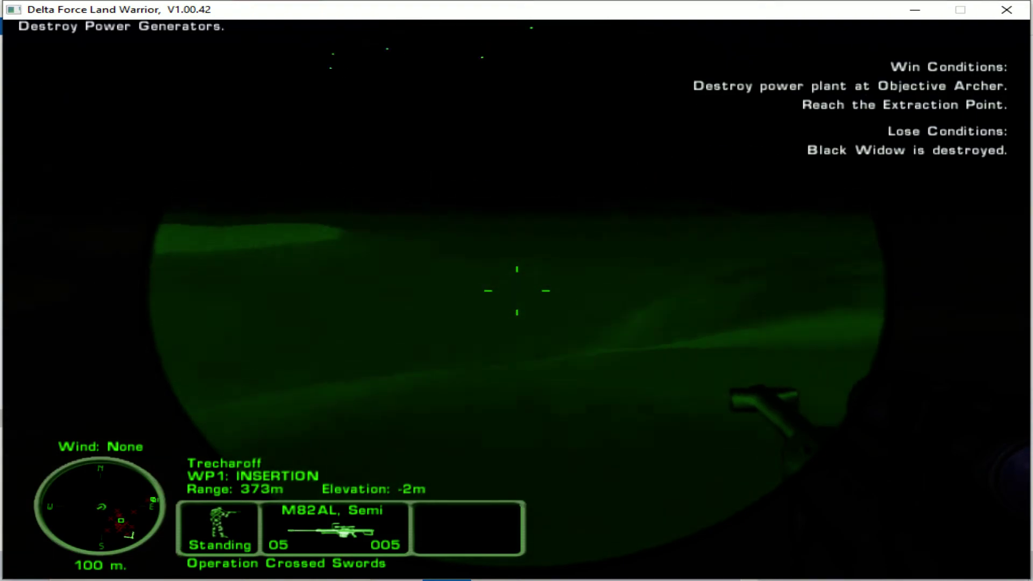
pyautogui.press('z')
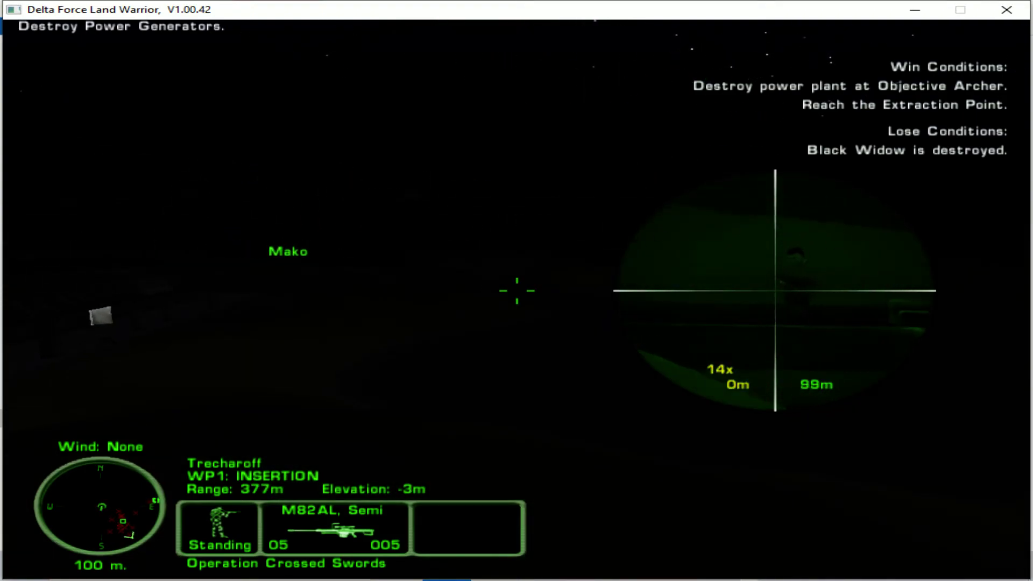
pyautogui.press('w')
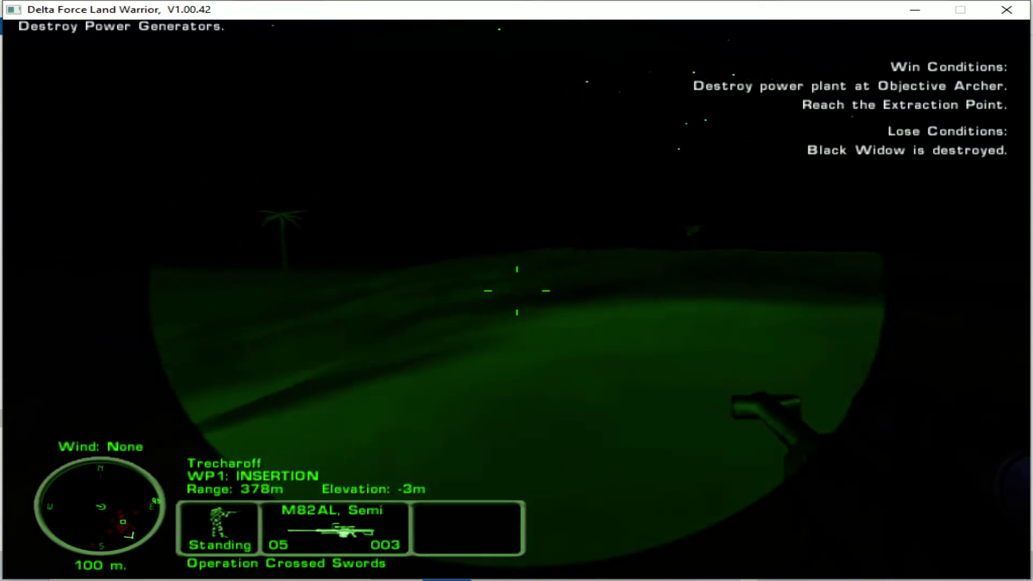
# Detonate the satchel charges on the generators and check the map for the mission success.
pyautogui.press('4')
pyautogui.press('w')
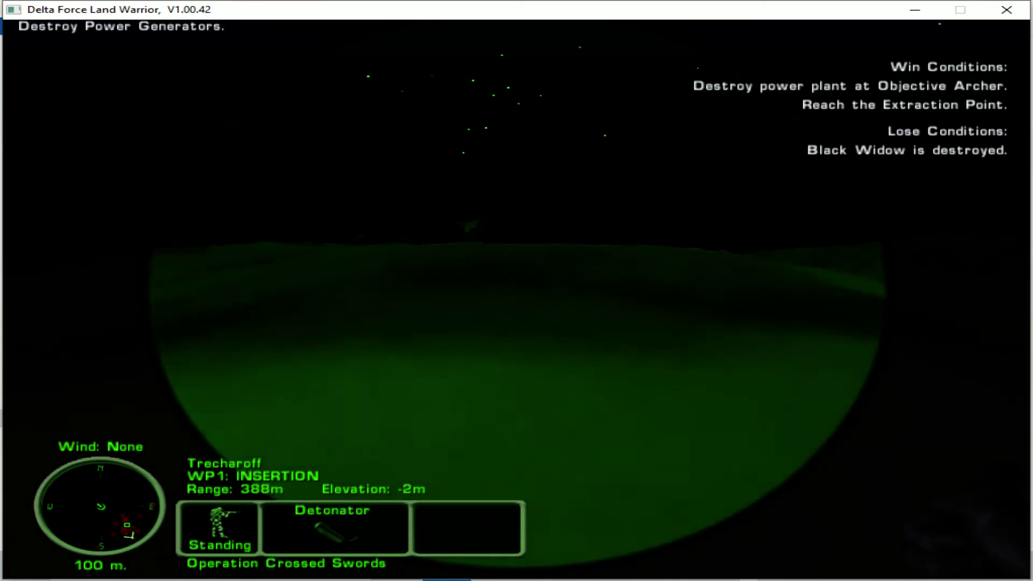
pyautogui.press('w')
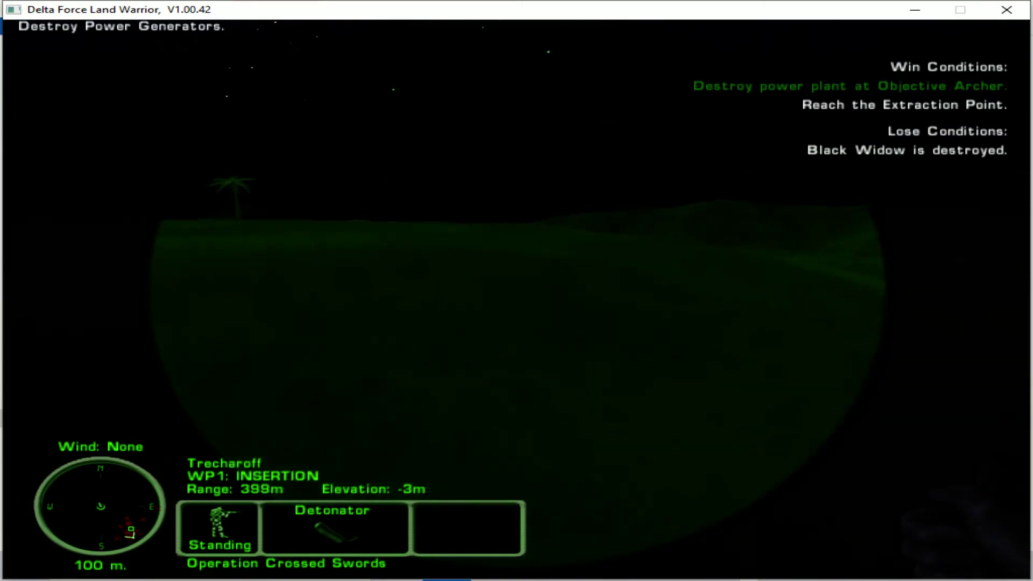
pyautogui.press('m')
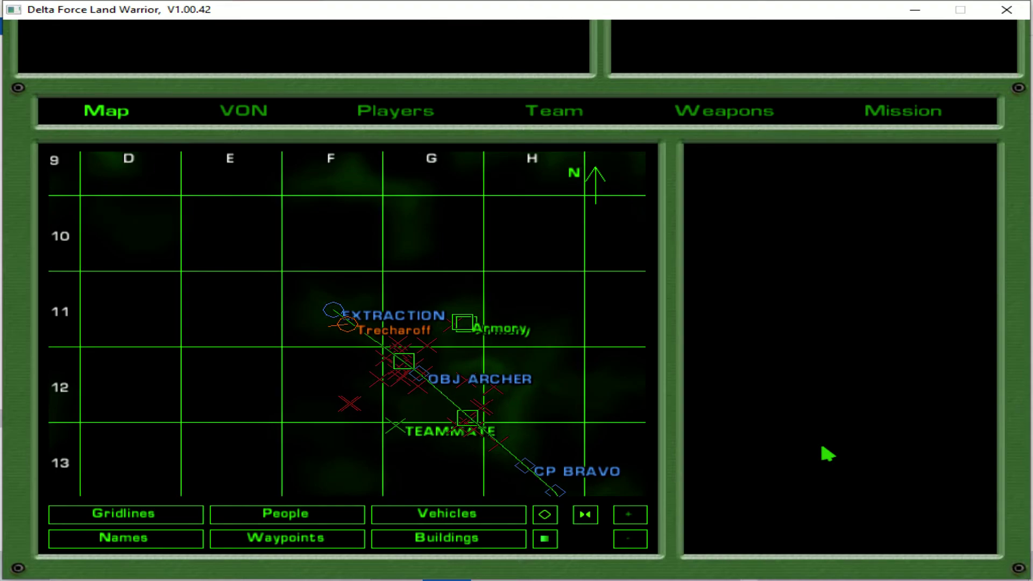
pyautogui.press('m')
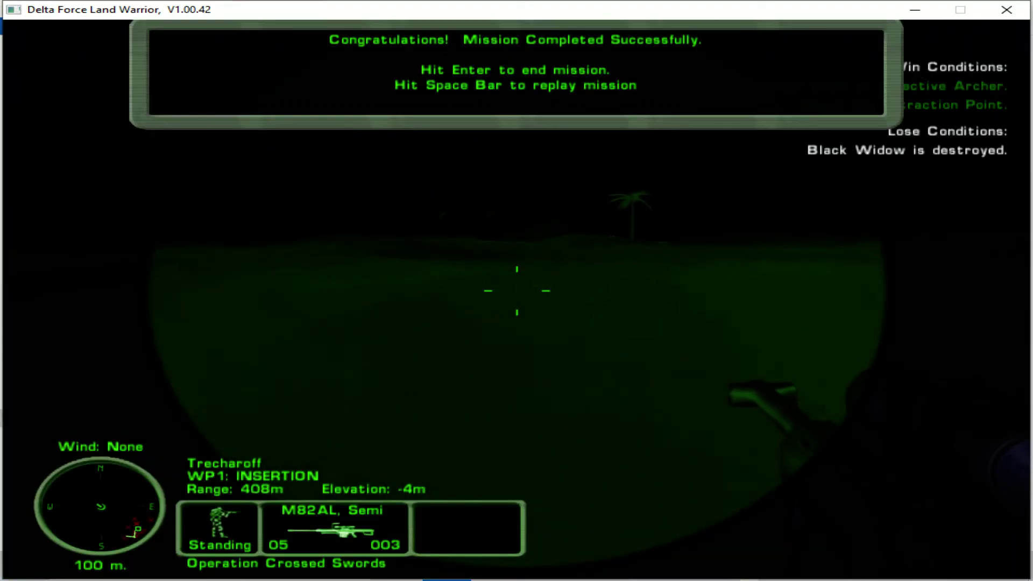